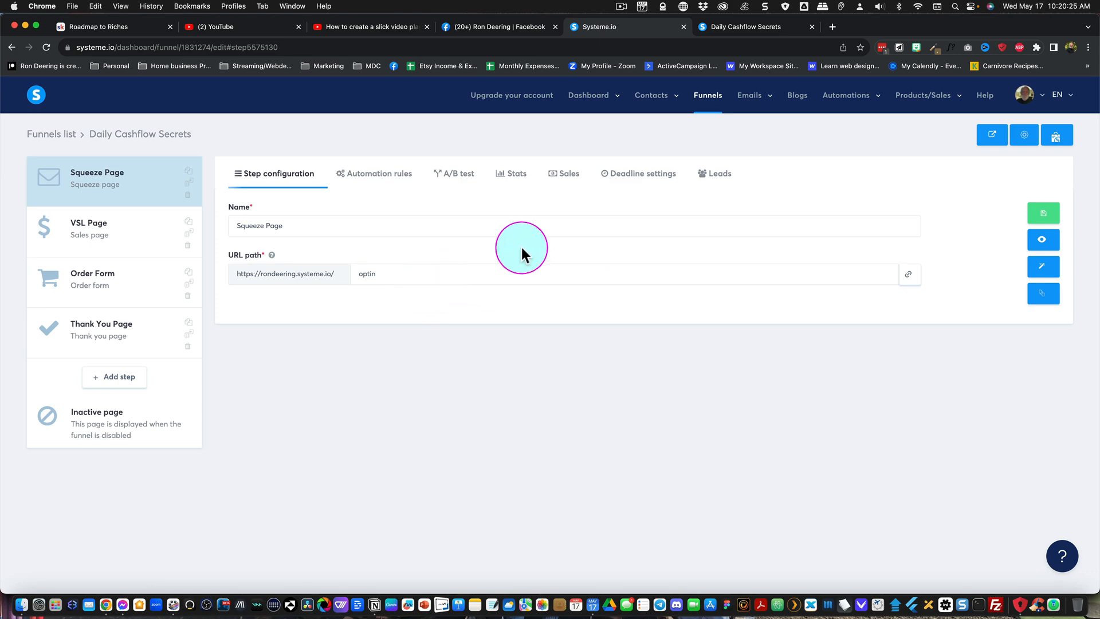
# - Copy the published squeeze page's URL, switch to Messenger and send the link in the open chat
pyautogui.click(753, 25)
pyautogui.click(203, 47)
pyautogui.click(74, 48)
pyautogui.press('super+c')
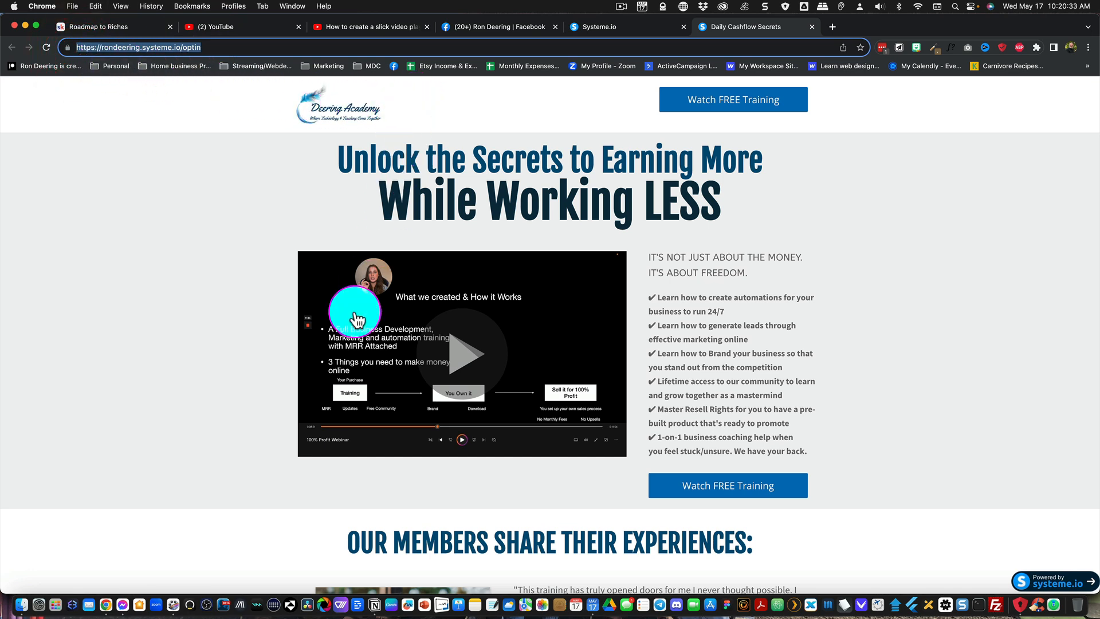
pyautogui.click(123, 604)
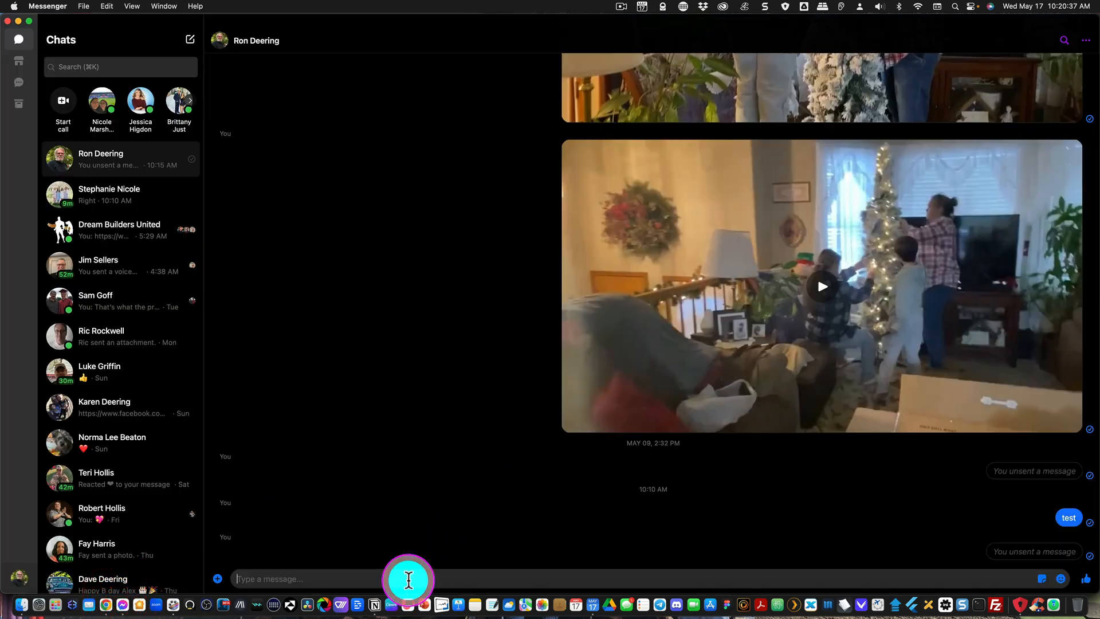
pyautogui.click(409, 579)
pyautogui.press('super+v')
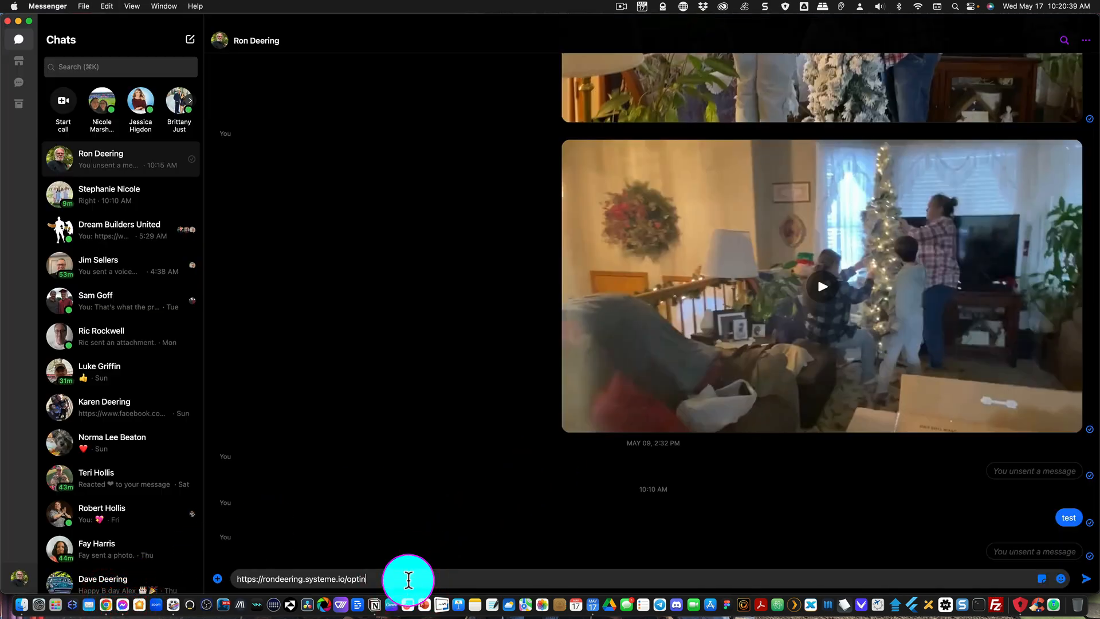
pyautogui.press('Return')
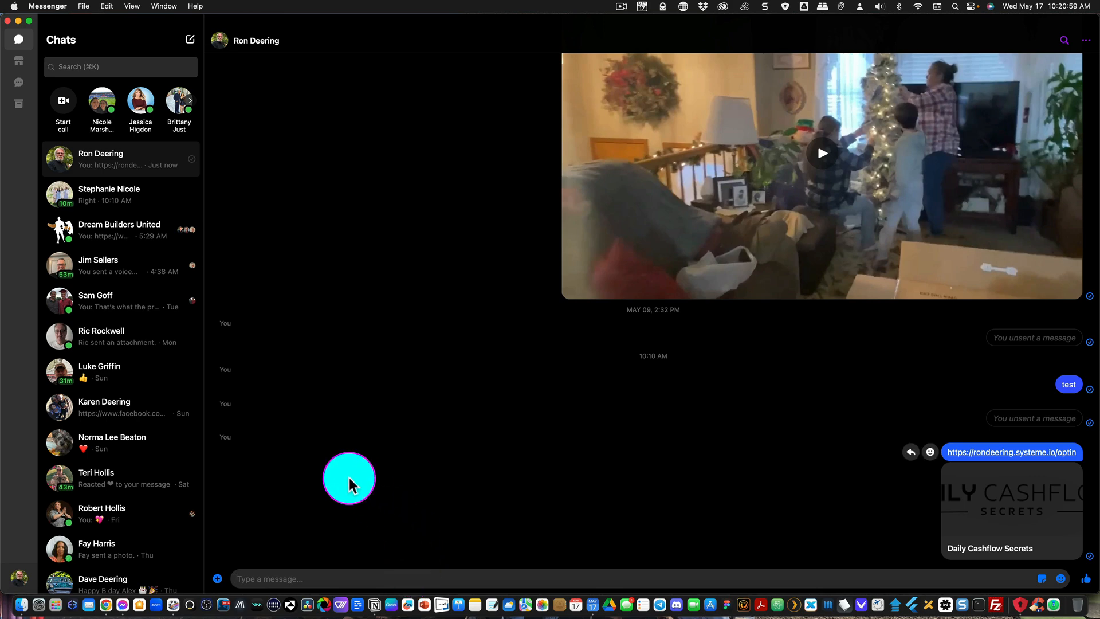
# - Switch to Facebook in Chrome, paste the squeeze page link into a new post to check its preview, and clear the link text
pyautogui.press('super+Tab')
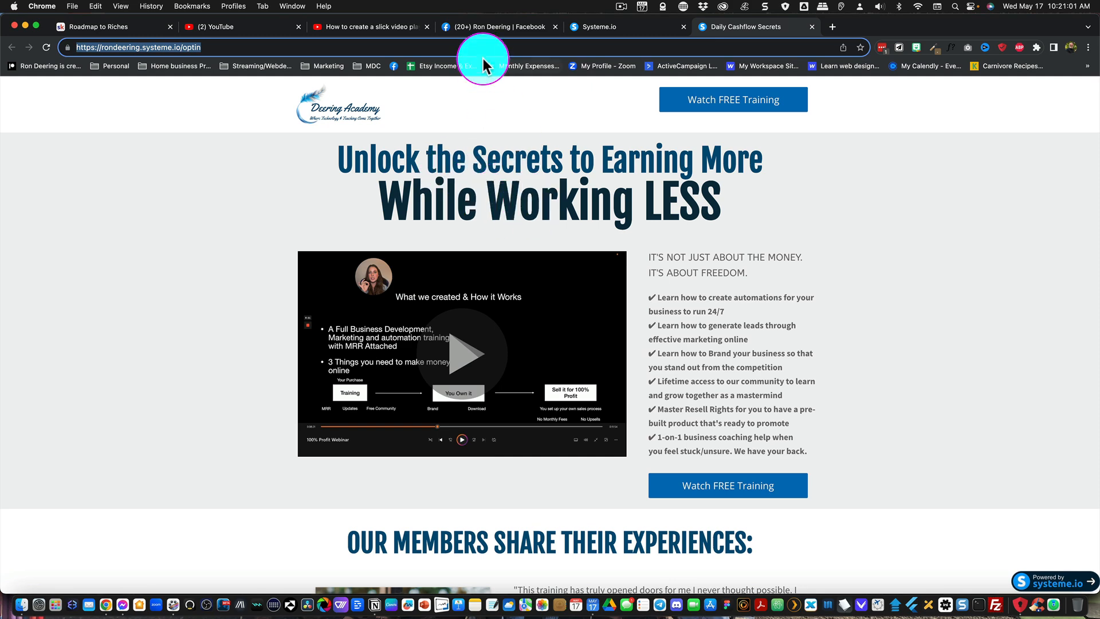
pyautogui.click(483, 27)
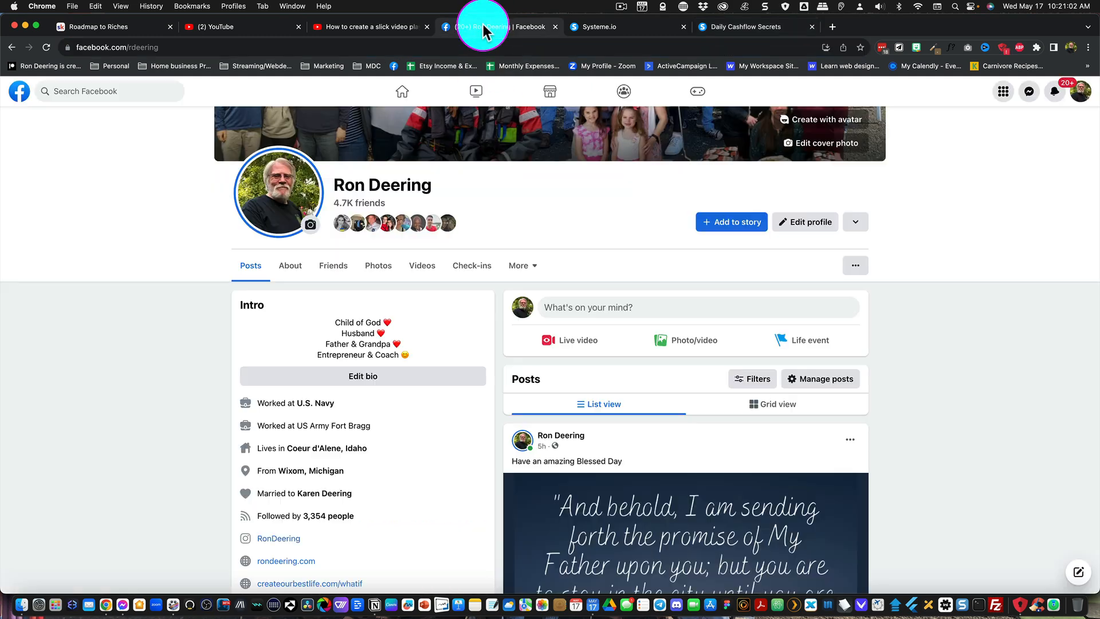
pyautogui.click(563, 307)
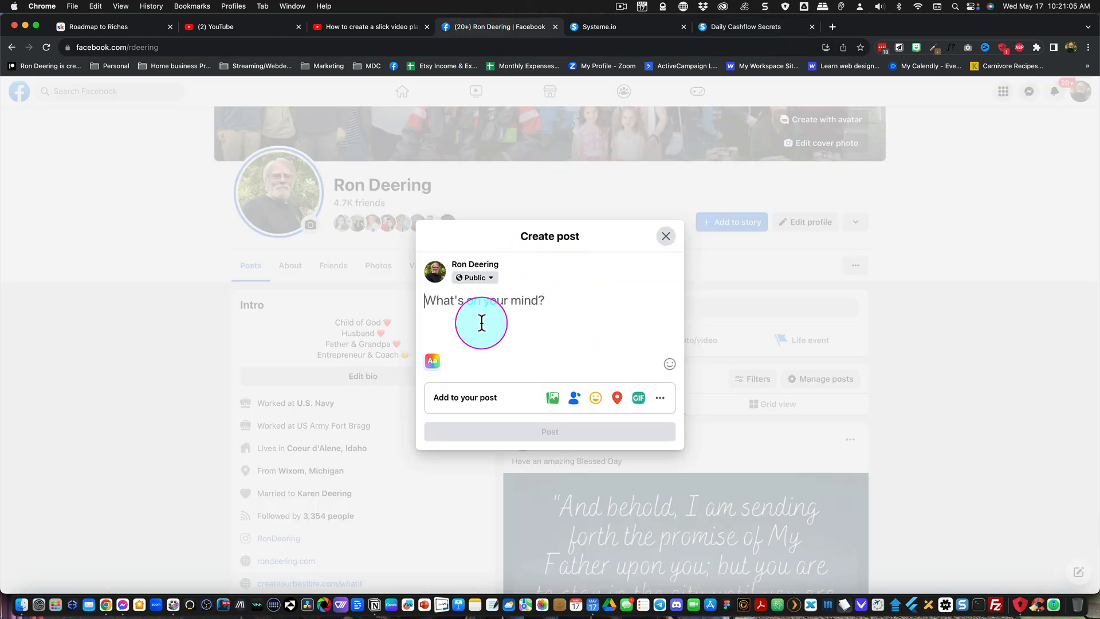
pyautogui.write('https://rondeering.systeme.io/optin')
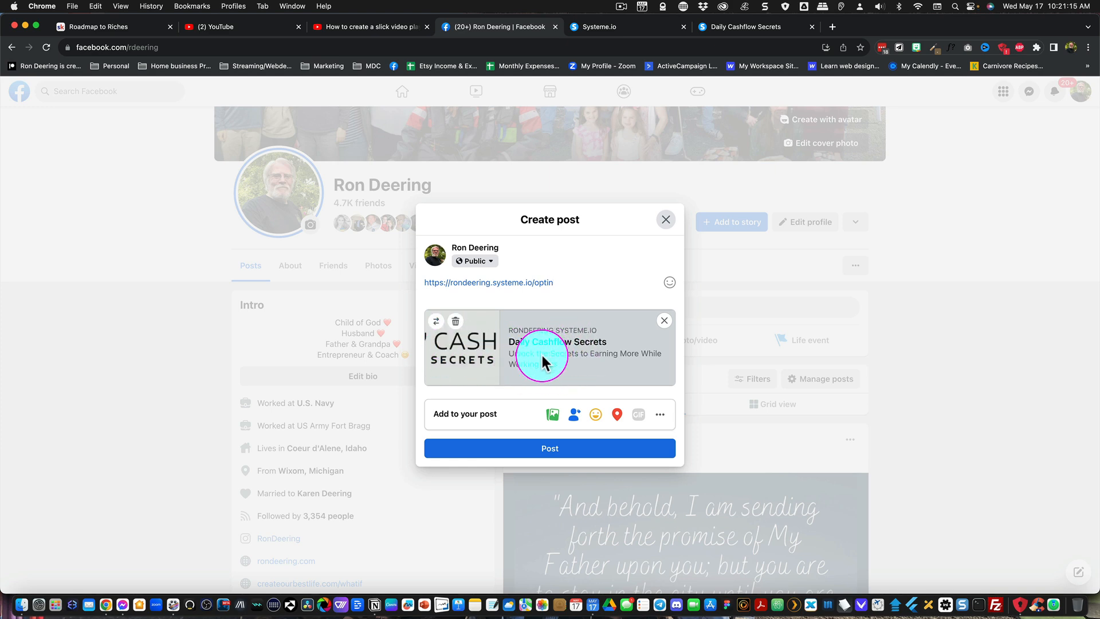
pyautogui.press('super+a')
pyautogui.press('BackSpace')
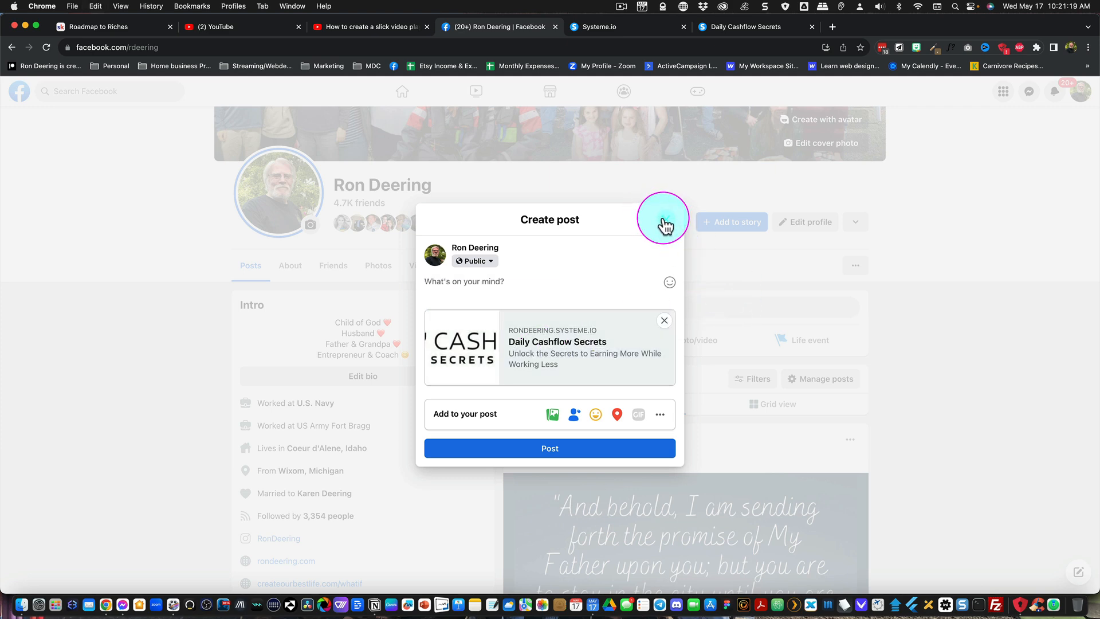
# - Enter the Deering Academy website's address in the post draft to compare its link preview, then clear and close the draft unpublished
pyautogui.click(440, 285)
pyautogui.write('https://rondeering.com')
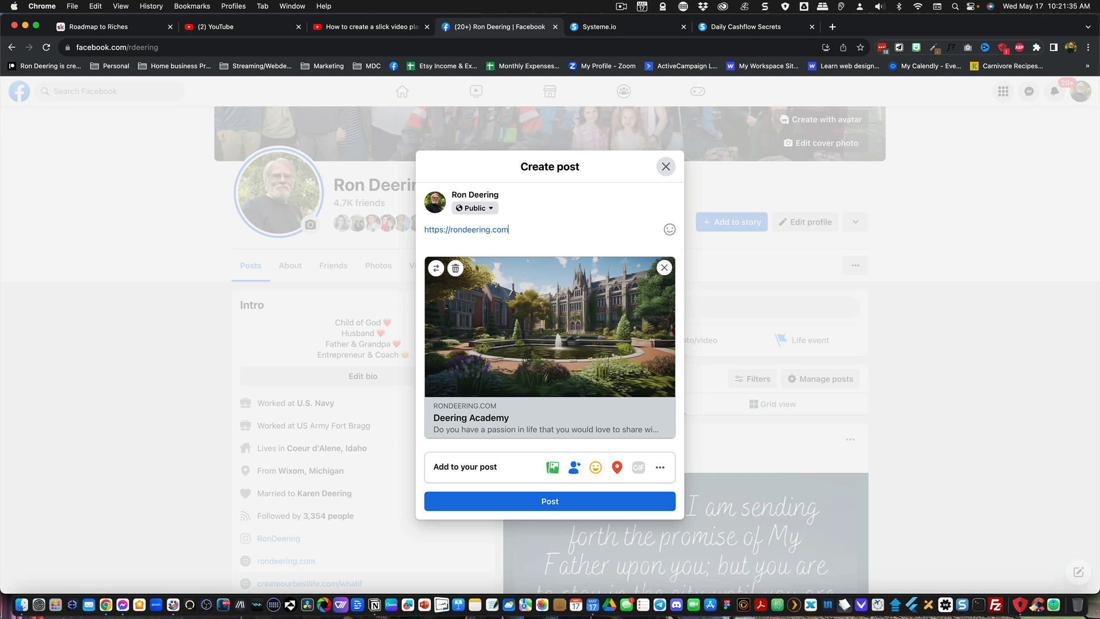
pyautogui.press('super+a')
pyautogui.press('BackSpace')
pyautogui.click(664, 267)
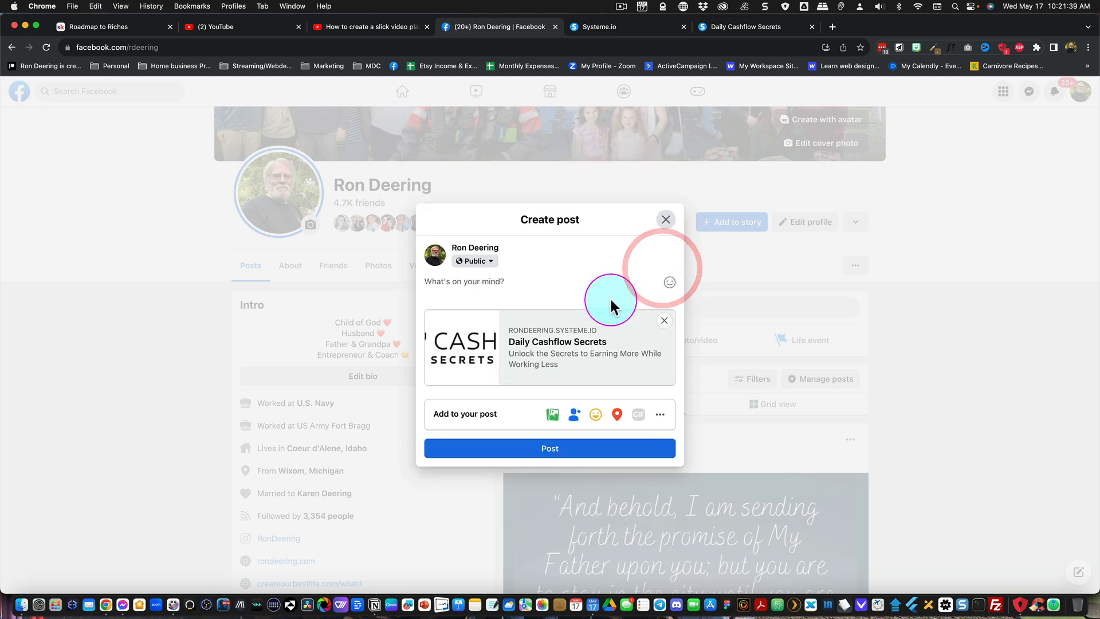
pyautogui.click(665, 219)
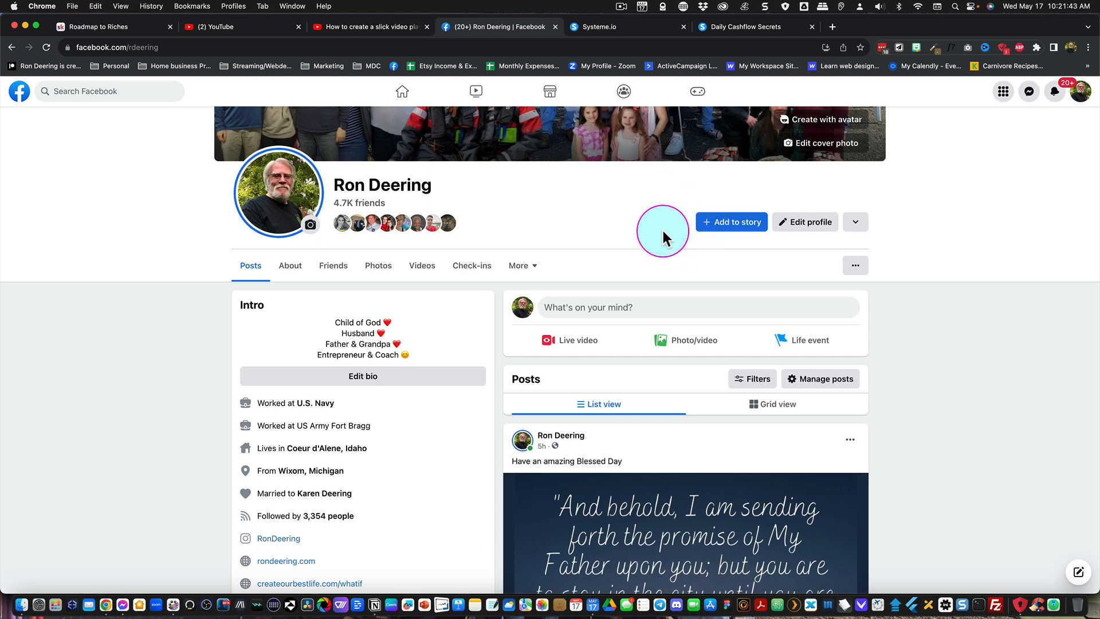
pyautogui.click(619, 7)
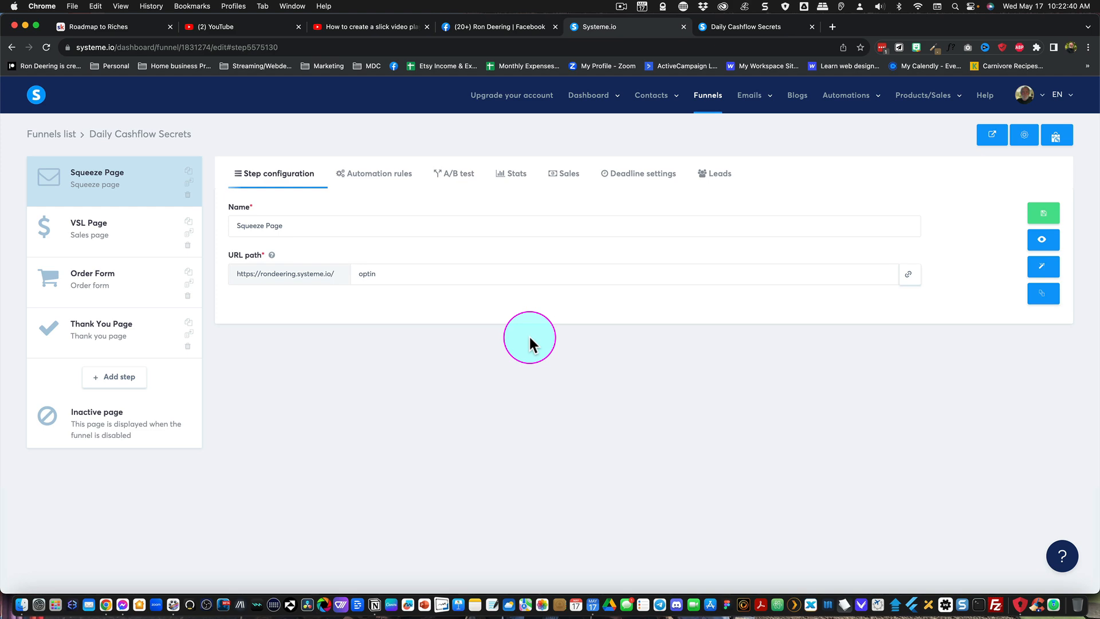
# - Rename the Daily Cashflow Secrets funnel to "Roadmap To Riches" in its funnel settings and save
pyautogui.click(1023, 139)
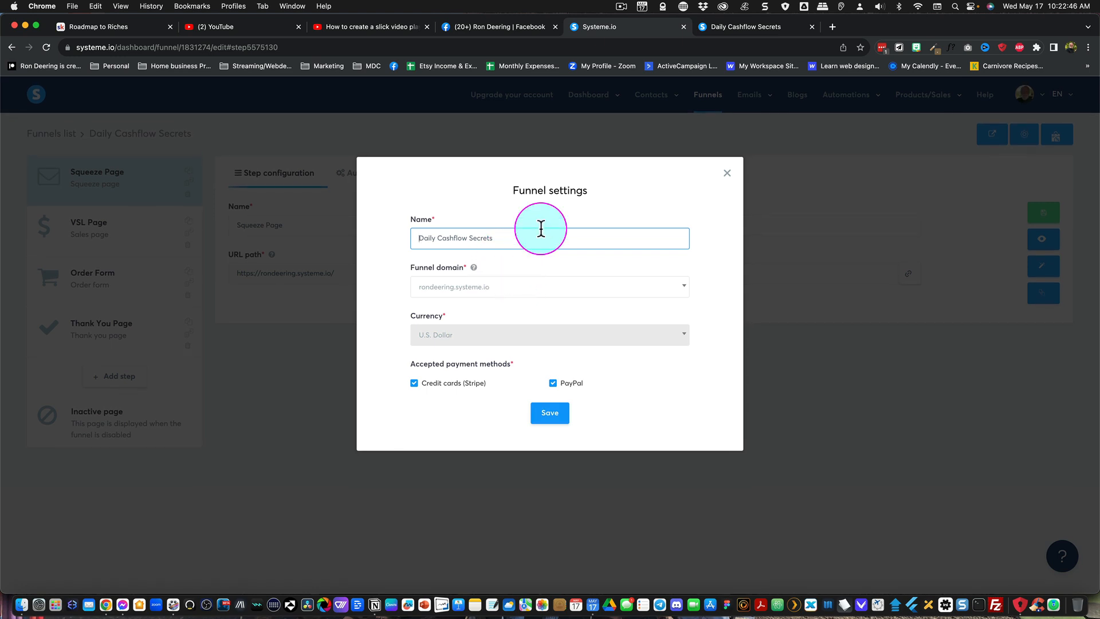
pyautogui.doubleClick(496, 239)
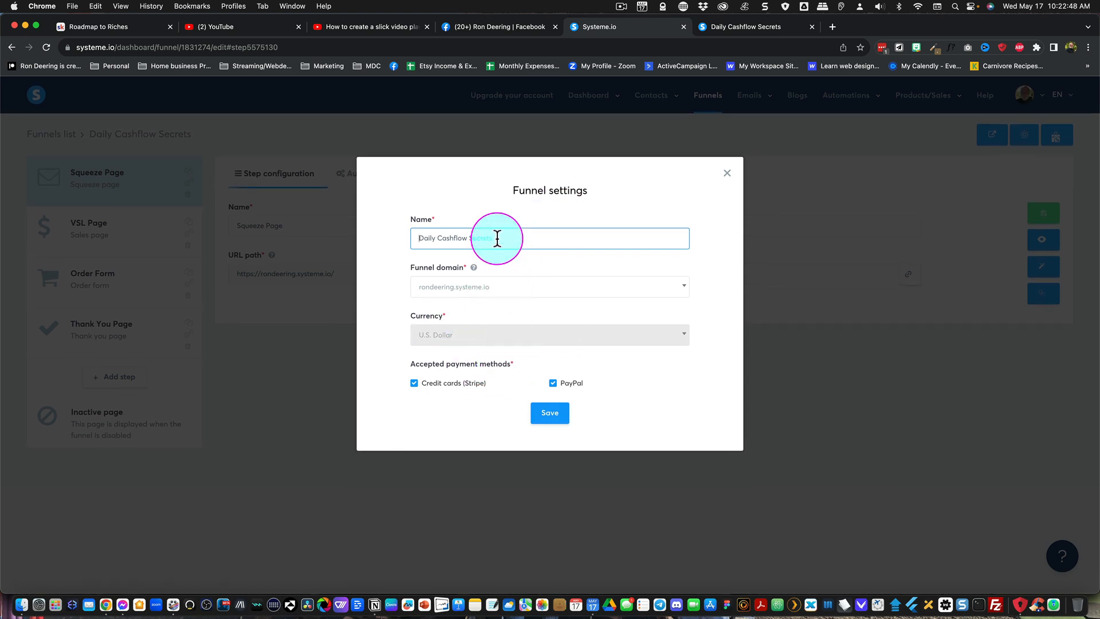
pyautogui.moveTo(497, 238); pyautogui.dragTo(417, 239)
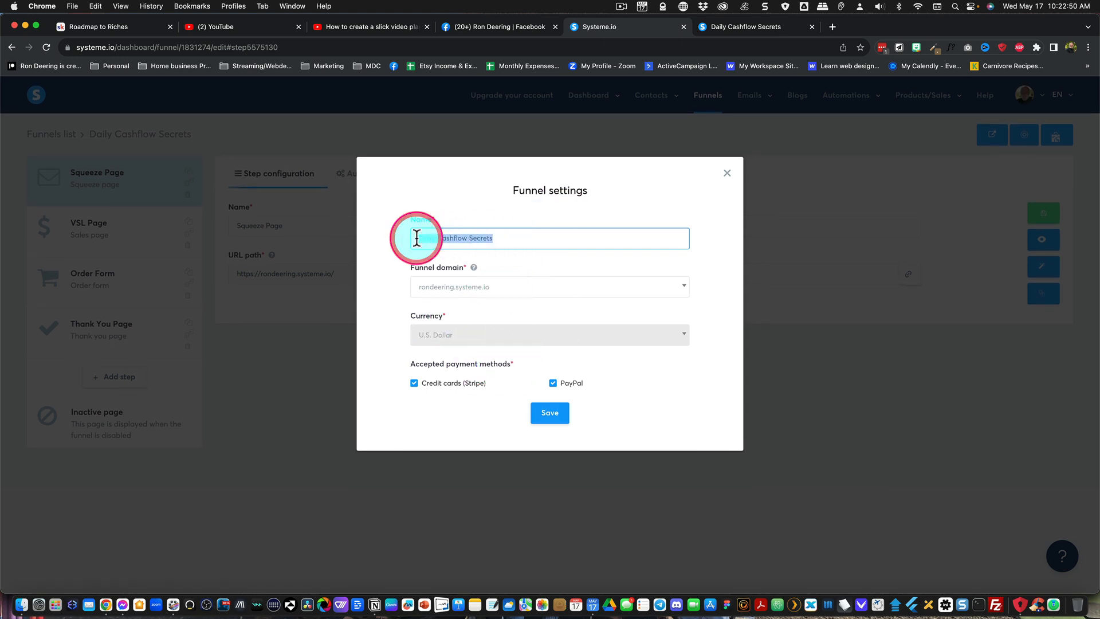
pyautogui.write('Rodmap To Riches')
pyautogui.press('Return')
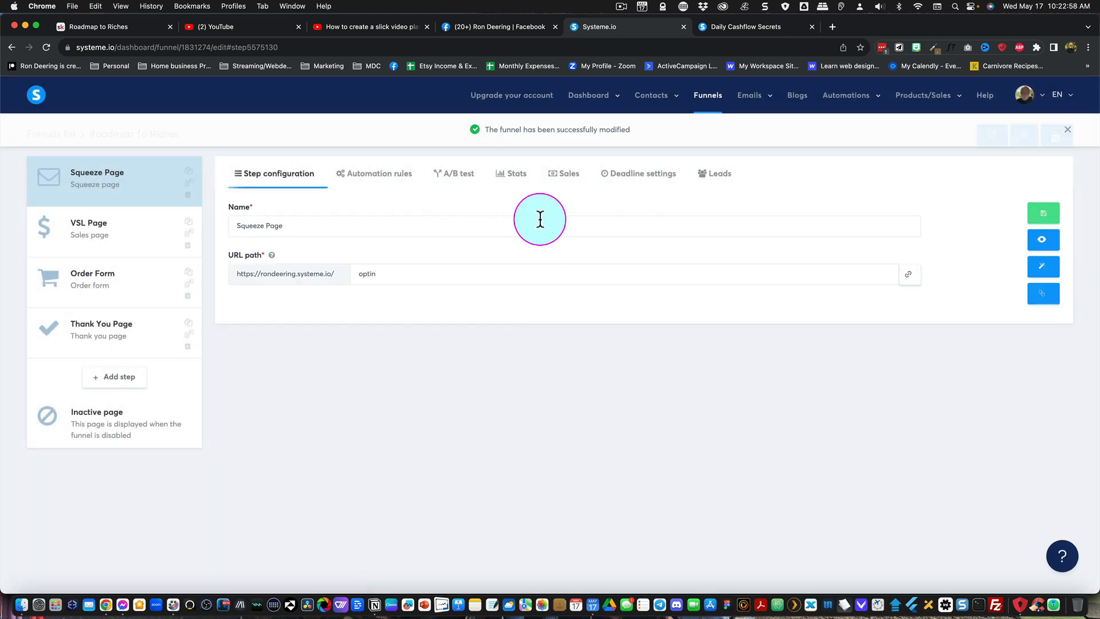
# - Open the squeeze page in the page editor and set its SEO title to "Roadmap To Riches"
pyautogui.click(1041, 276)
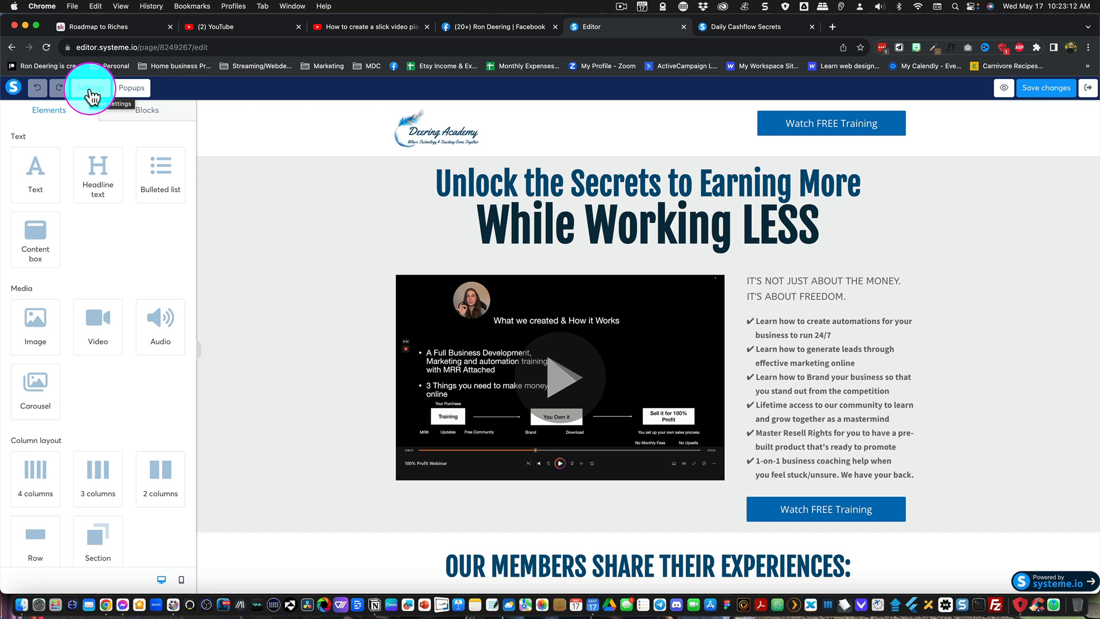
pyautogui.click(90, 92)
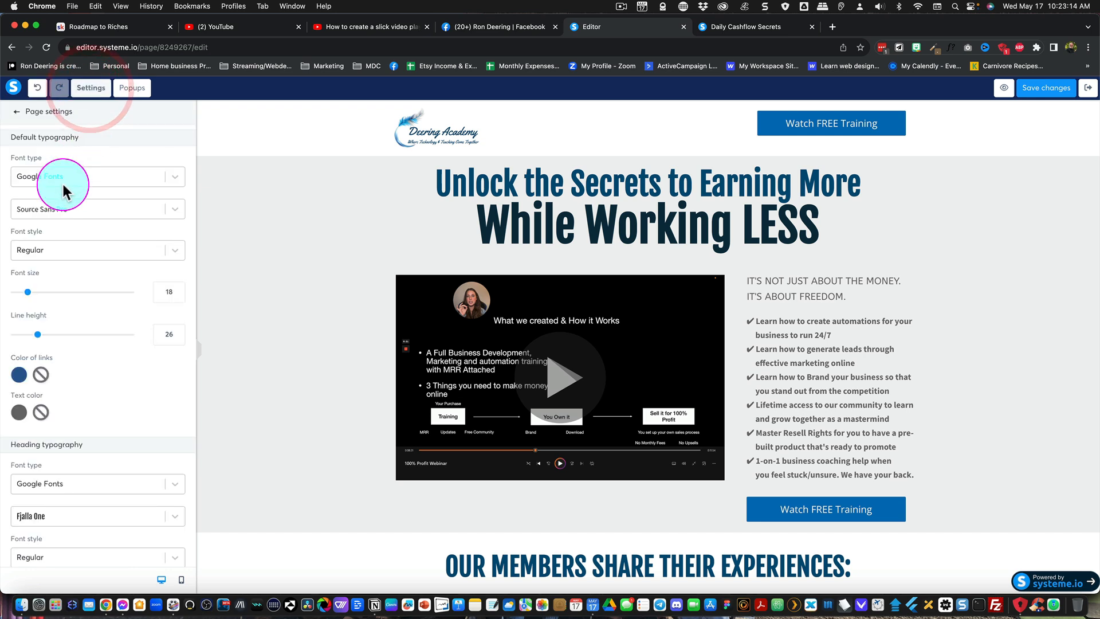
pyautogui.scroll(-10, 68, 198)
pyautogui.scroll(-5, 66, 204)
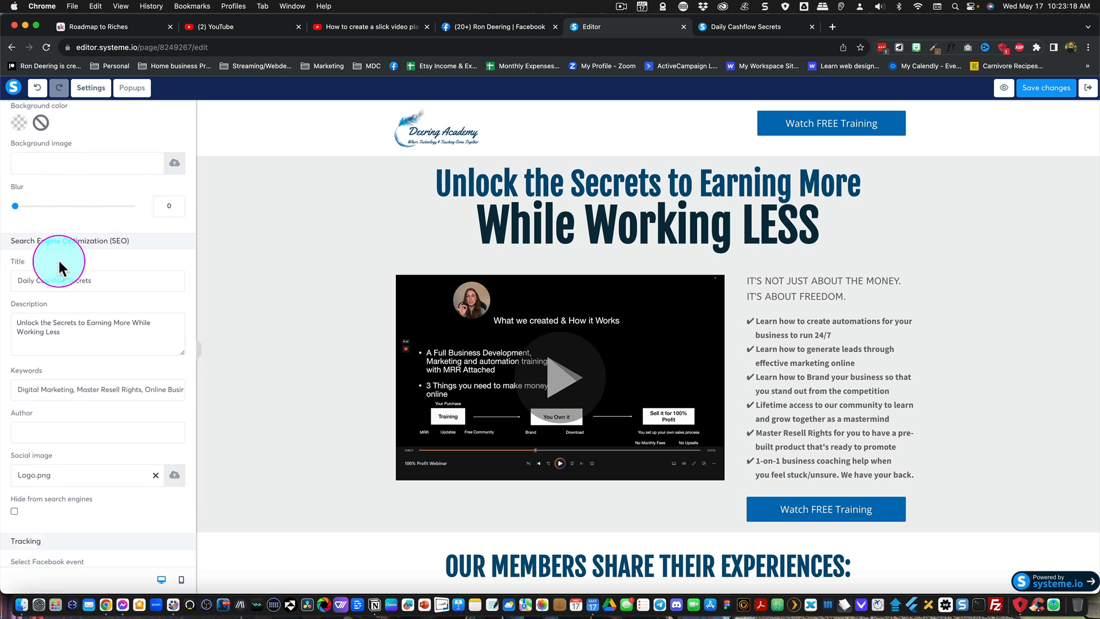
pyautogui.moveTo(18, 280); pyautogui.dragTo(135, 282)
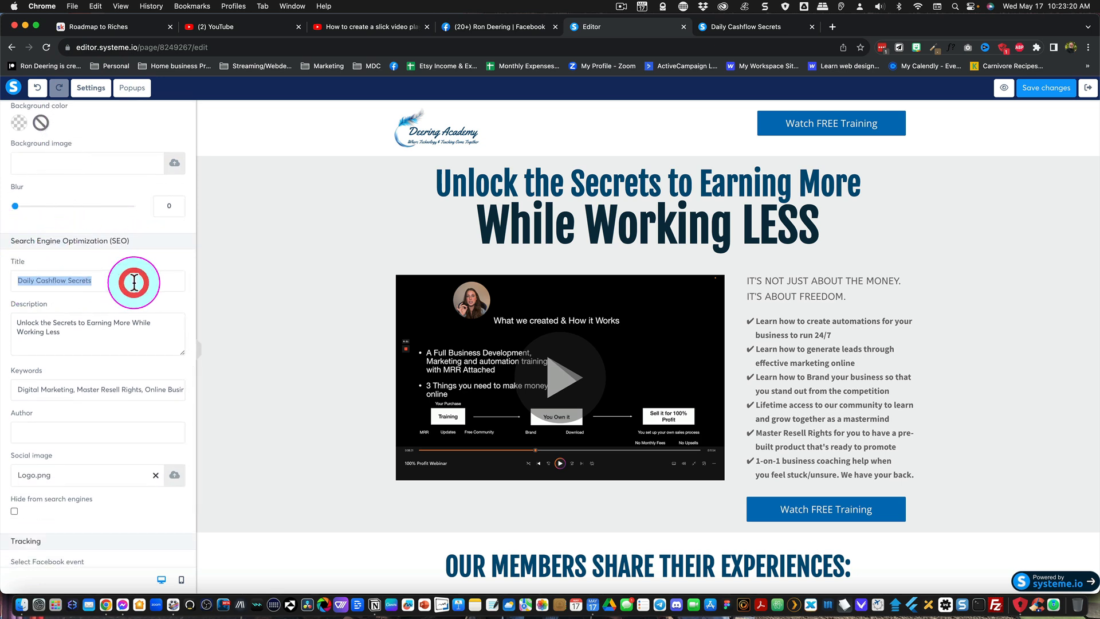
pyautogui.write('Roadm')
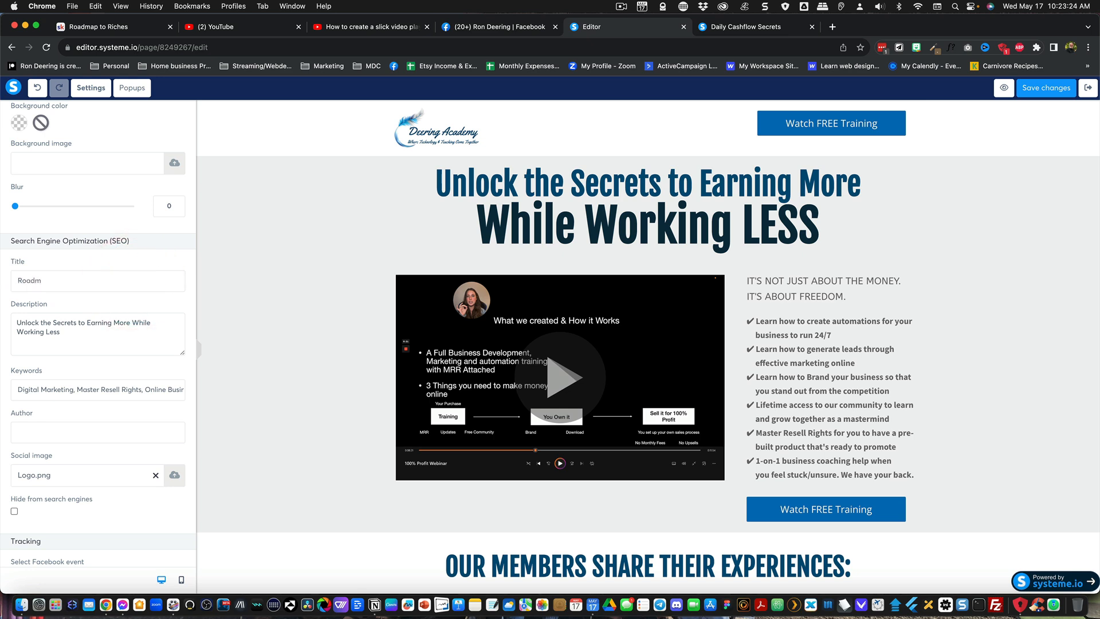
pyautogui.write('ap To Riches')
# - End the SEO description with a period and enter the author's full name in the page's SEO settings
pyautogui.click(73, 322)
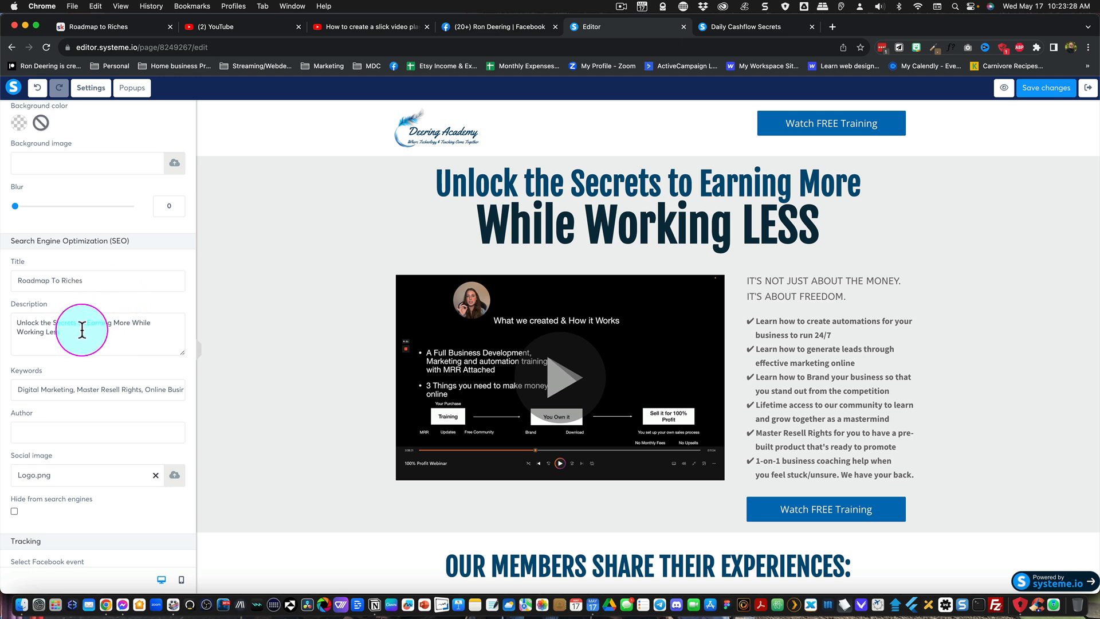
pyautogui.click(75, 319)
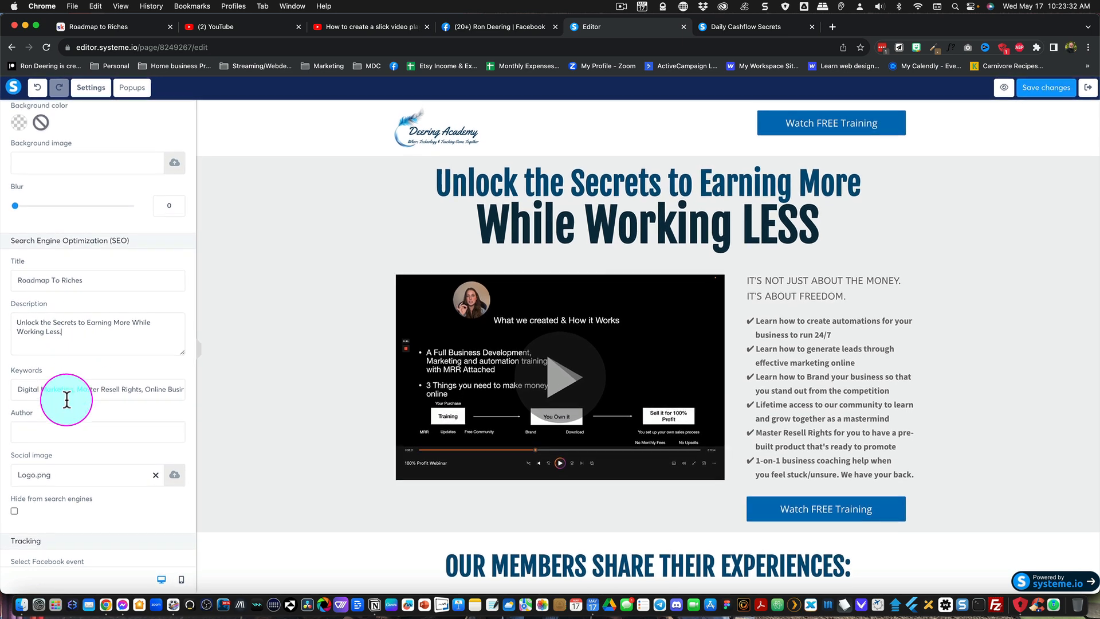
pyautogui.click(62, 429)
pyautogui.write('Ron')
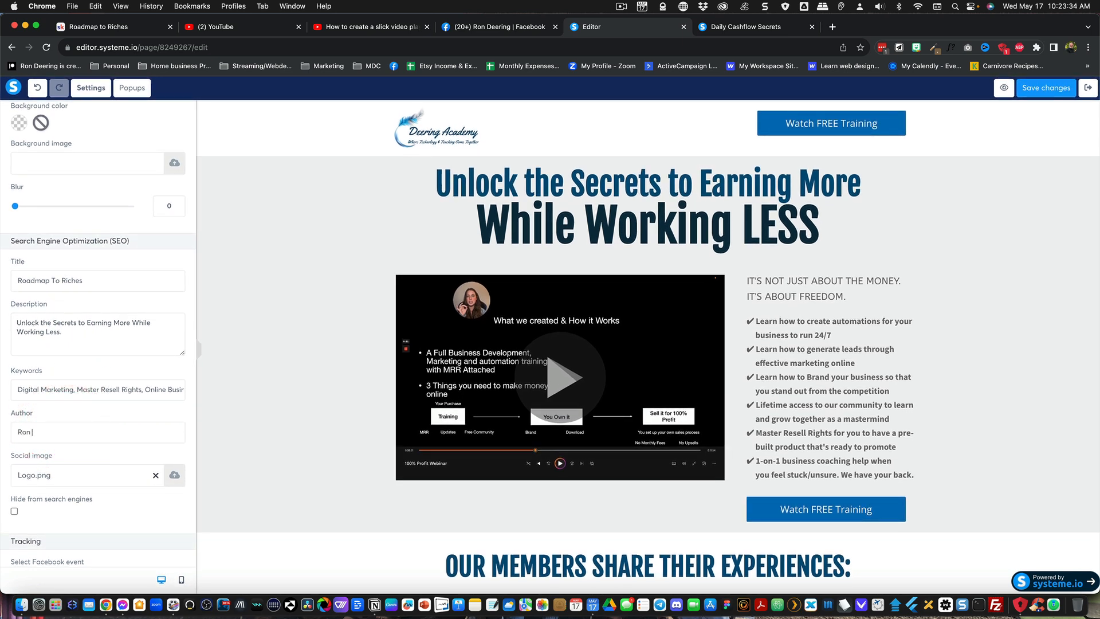
pyautogui.write(' Deering')
pyautogui.click(67, 480)
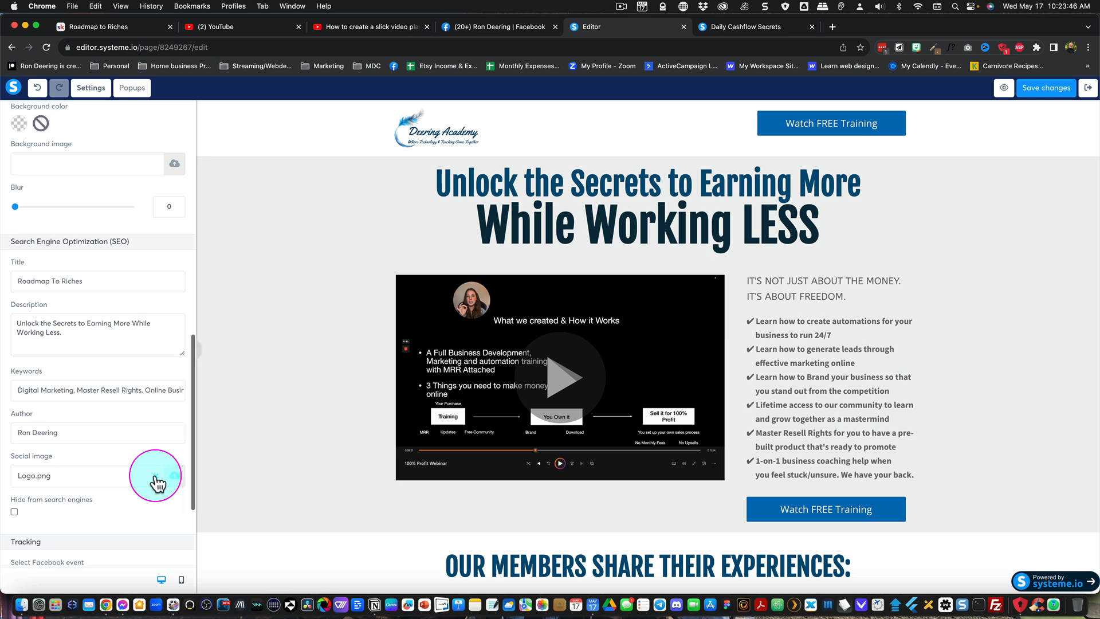
pyautogui.scroll(1, 92, 477)
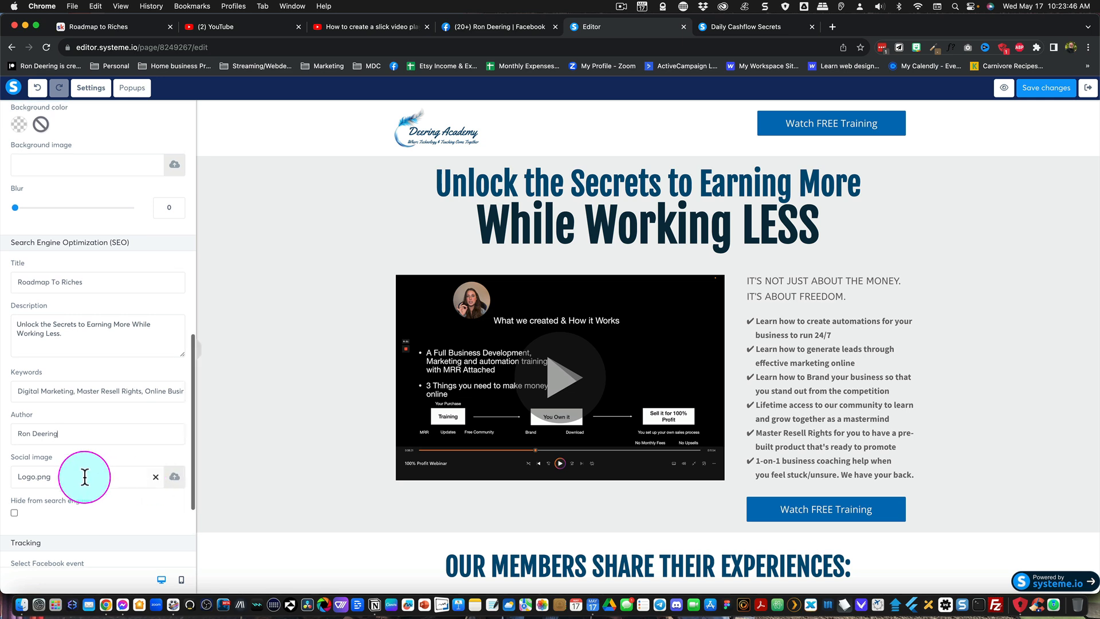
# - Replace the social image with ROADMAP TO RICHES.png uploaded from the Funnel Graphics folder, and save the page changes
pyautogui.click(155, 476)
pyautogui.click(175, 481)
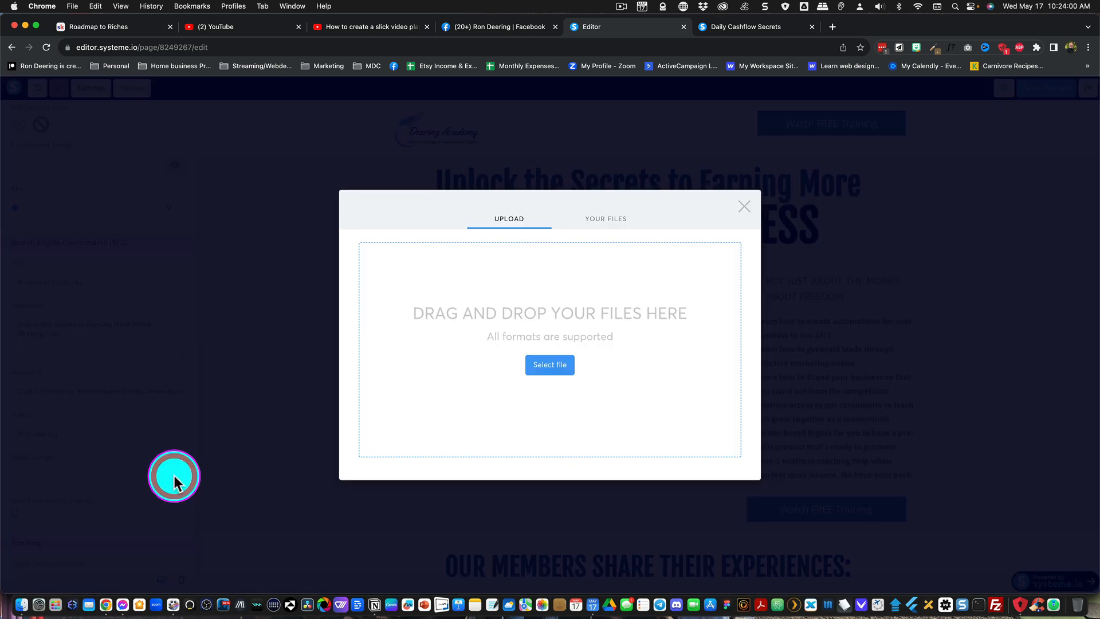
pyautogui.click(551, 365)
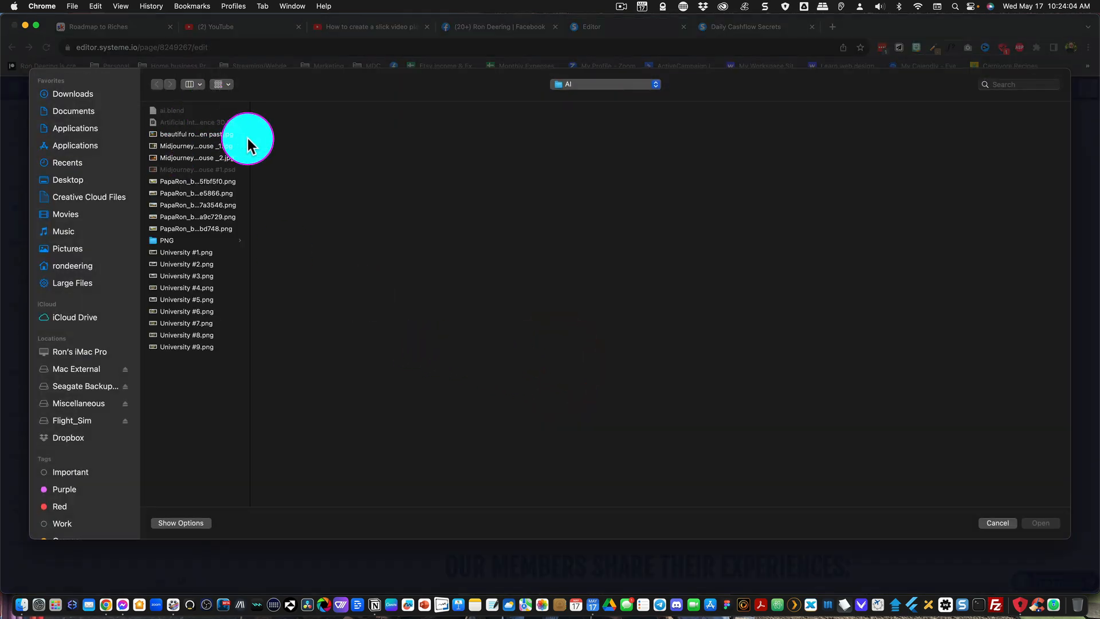
pyautogui.click(583, 84)
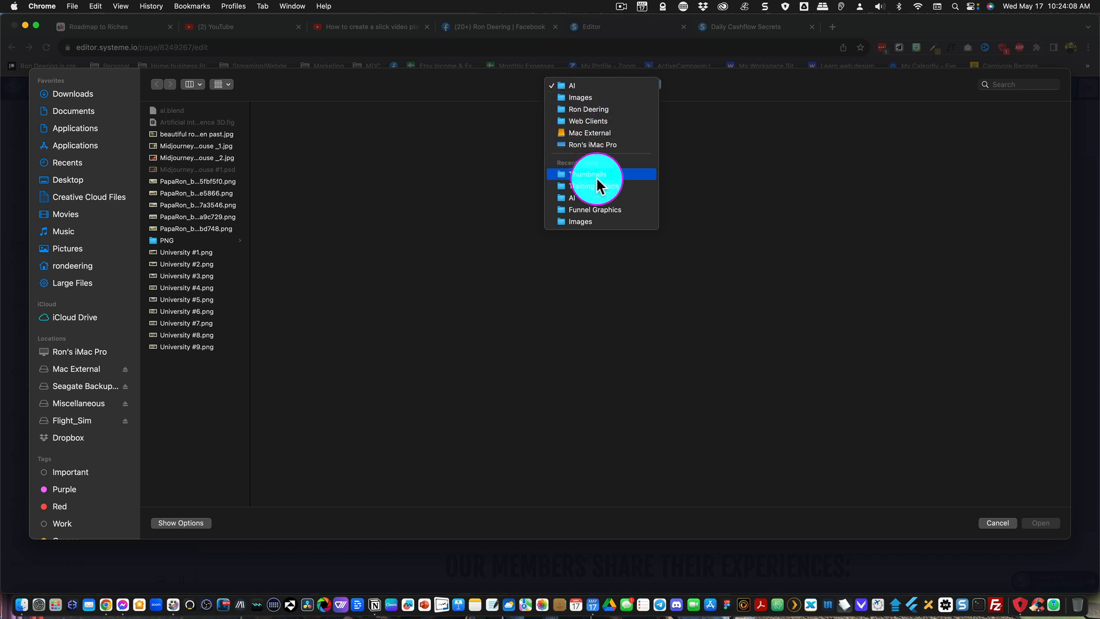
pyautogui.click(575, 206)
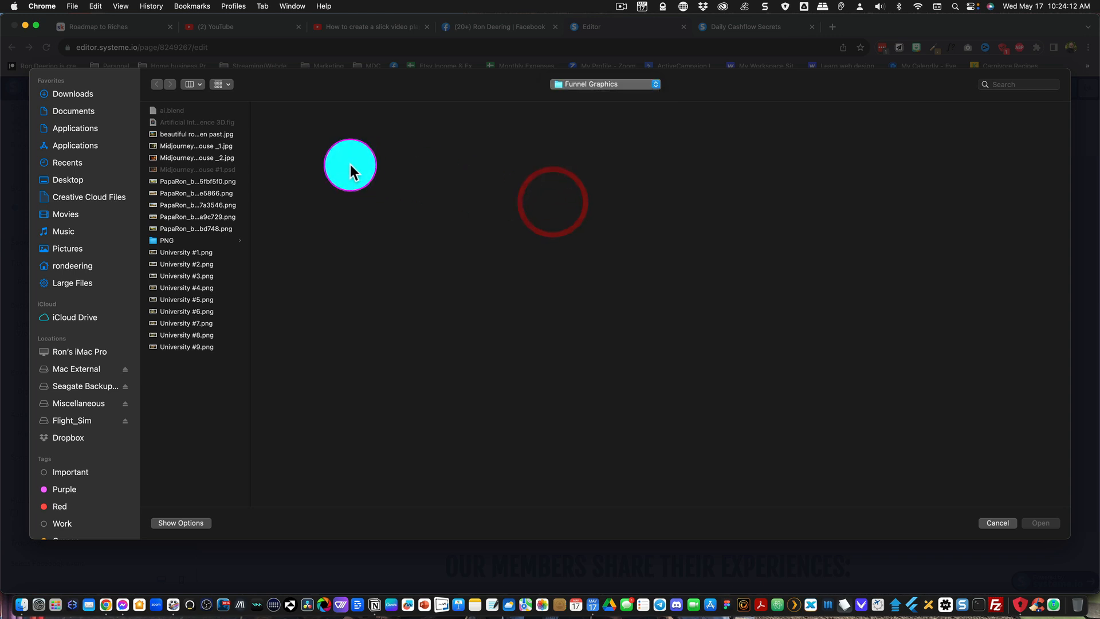
pyautogui.click(633, 124)
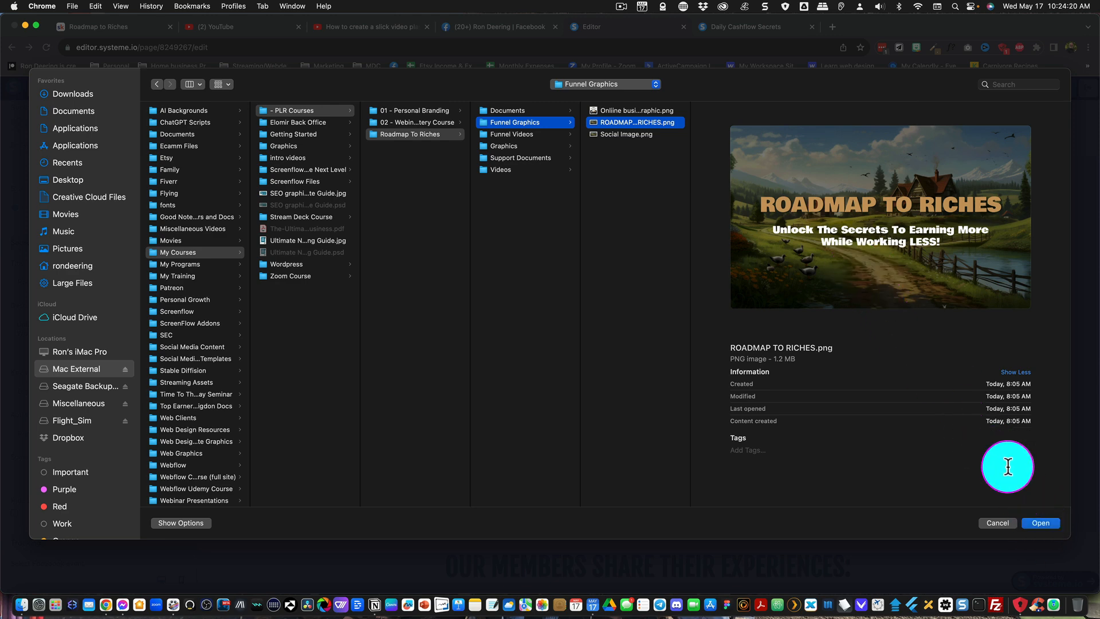
pyautogui.click(1038, 522)
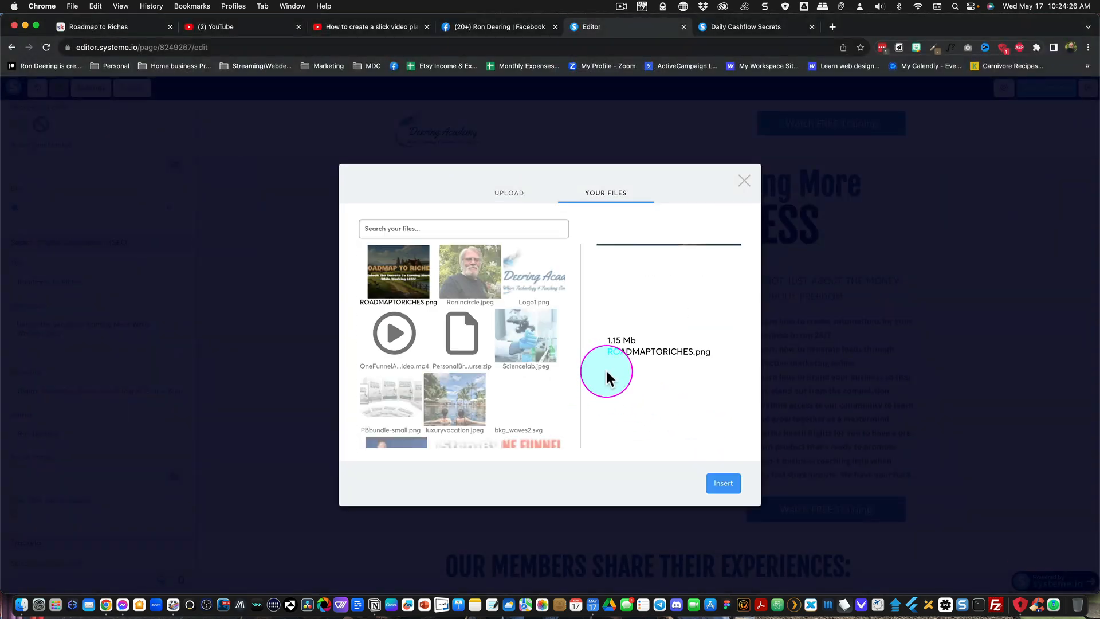
pyautogui.click(726, 486)
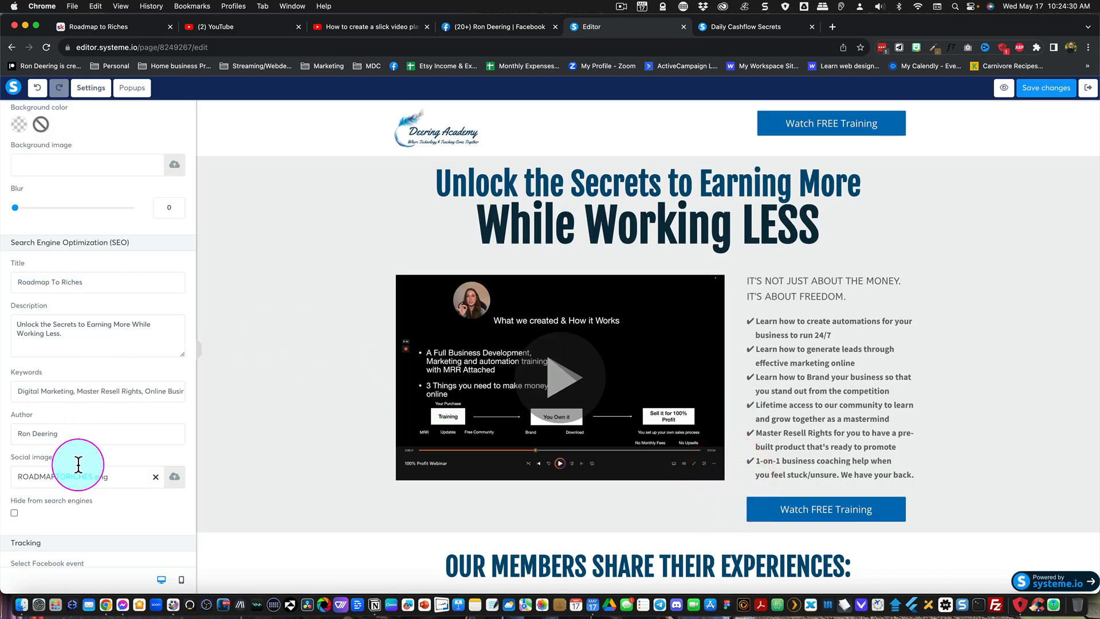
pyautogui.click(1036, 89)
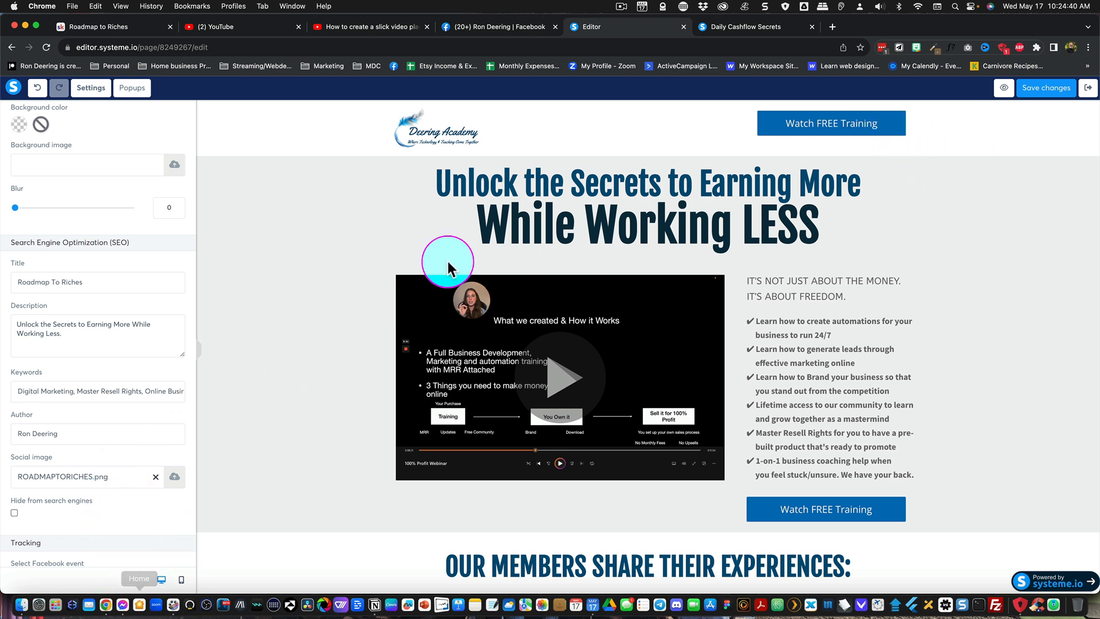
# - Switch to Messenger and send the squeeze page's optin link in the open chat to test its preview
pyautogui.click(123, 605)
pyautogui.click(310, 579)
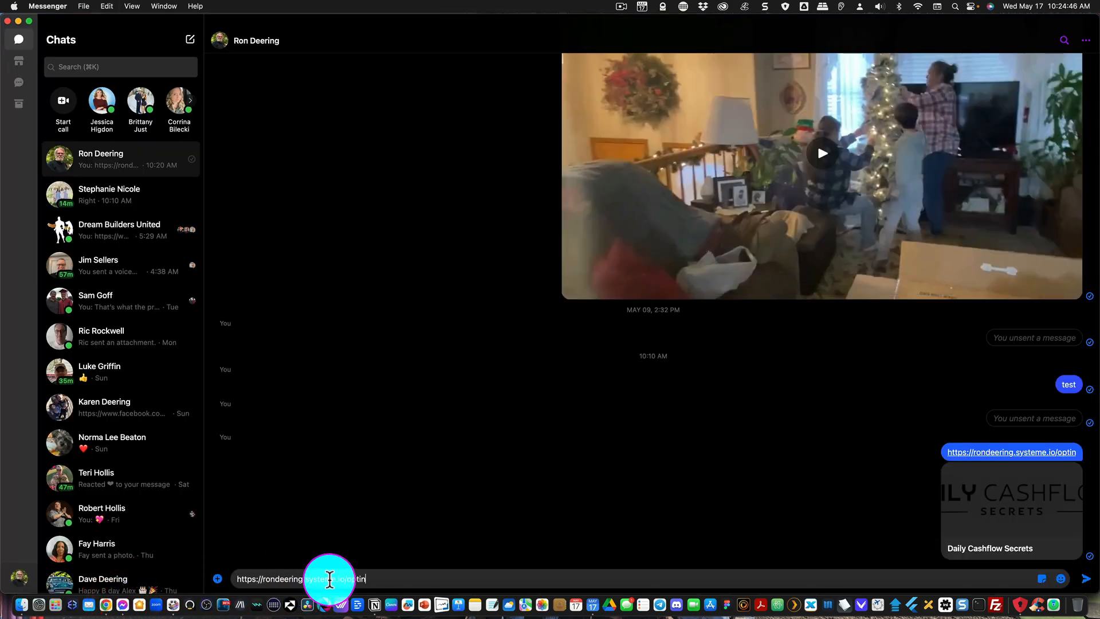
pyautogui.press('Return')
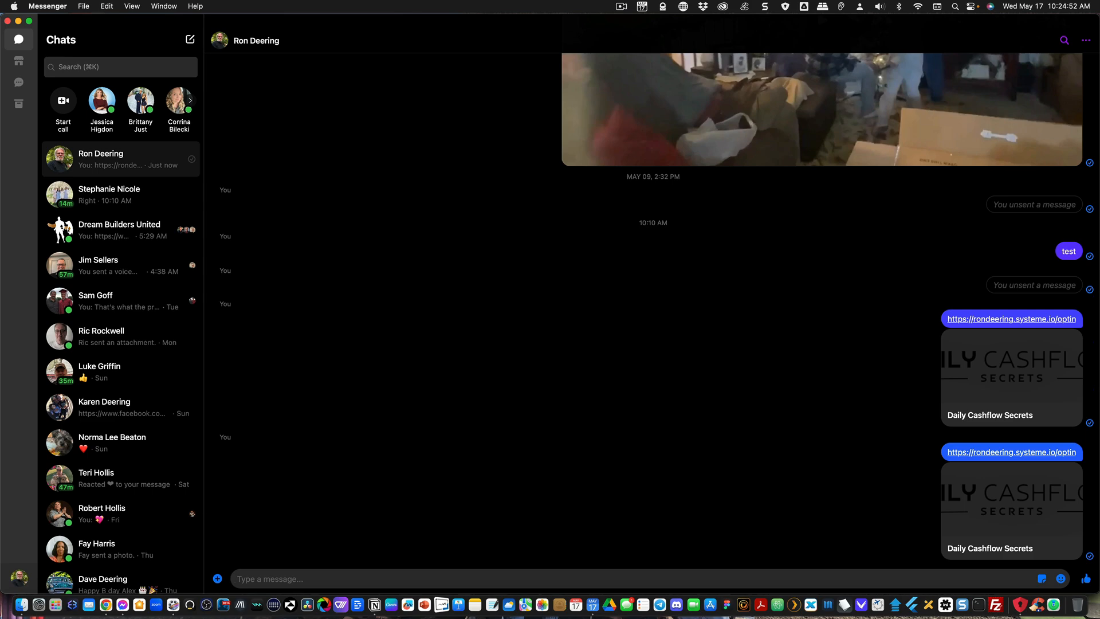
# - Check the preview of the squeeze page's optin link in a new Facebook profile post and discard the draft
pyautogui.press('super+Tab')
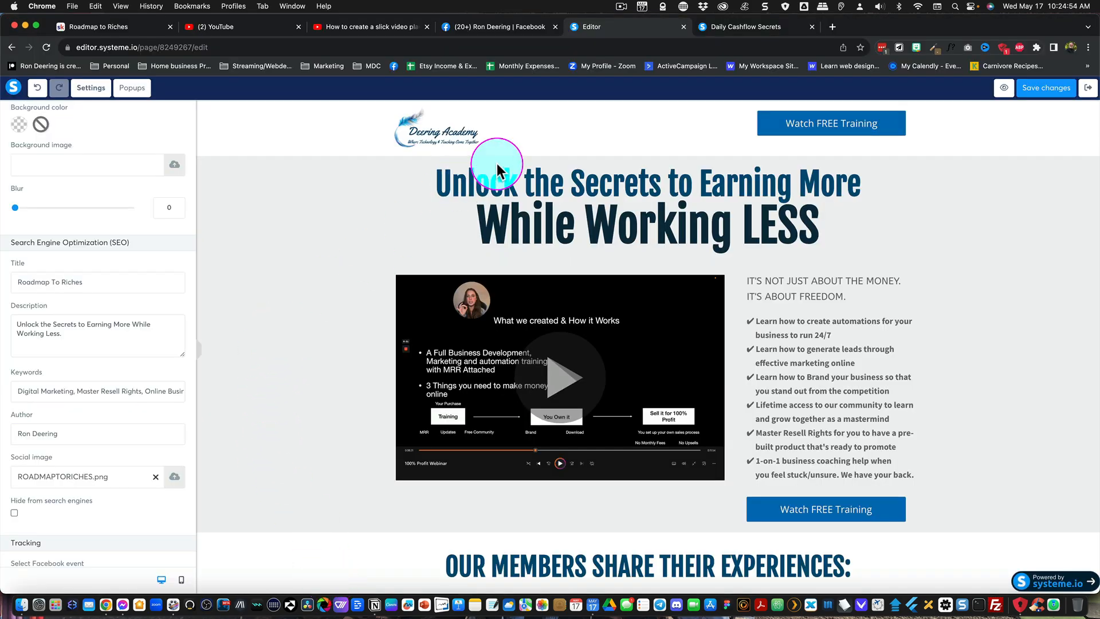
pyautogui.click(484, 26)
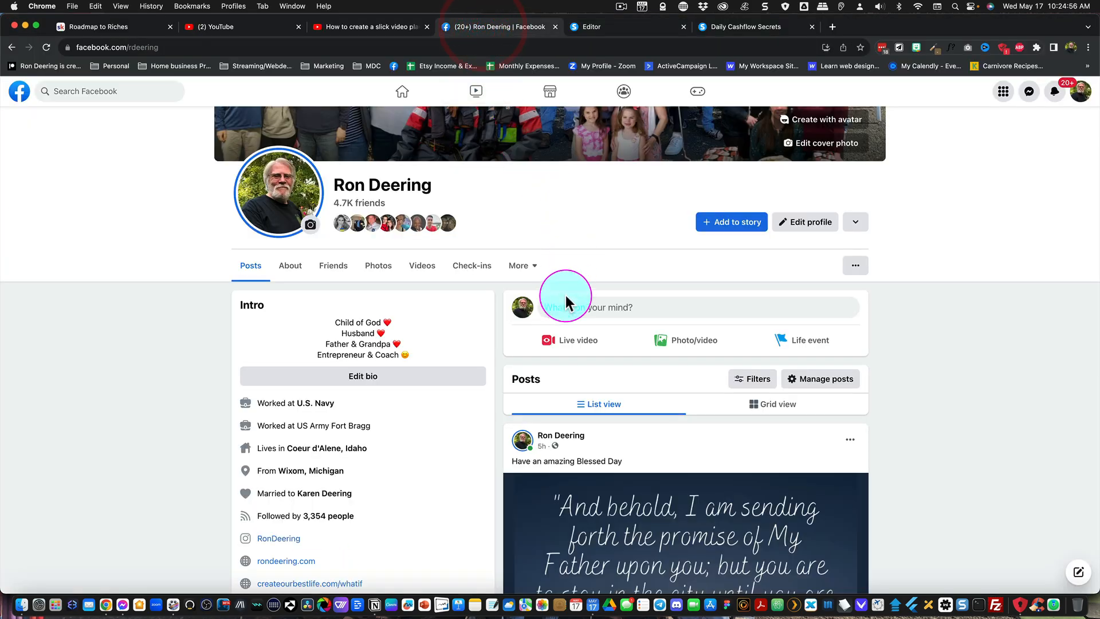
pyautogui.click(561, 309)
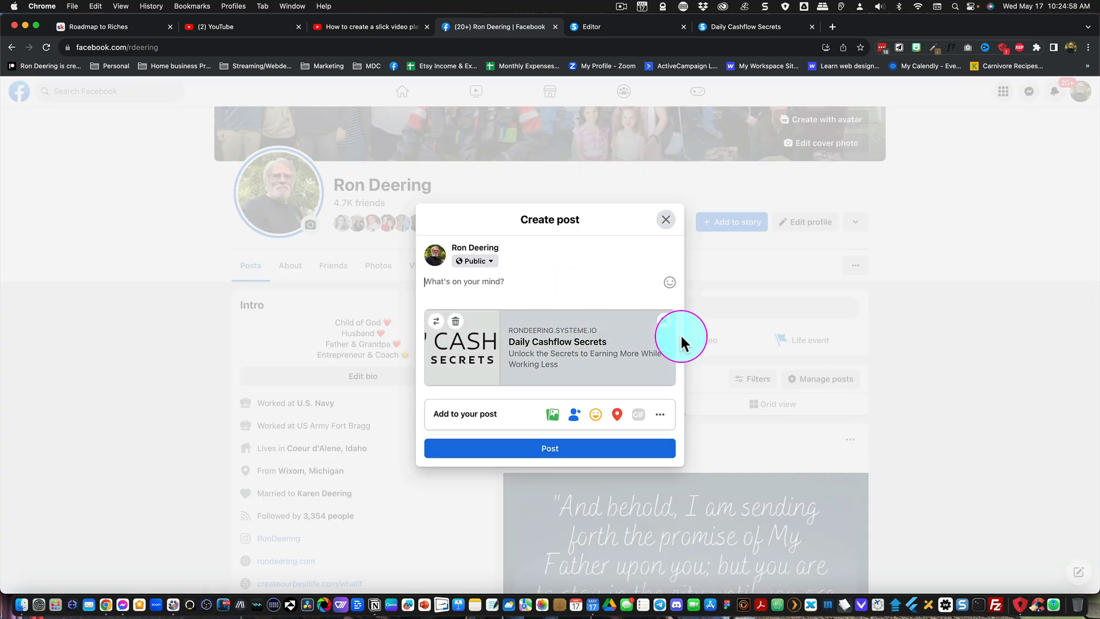
pyautogui.click(663, 319)
pyautogui.write('https://rondeering.systeme.io/optin')
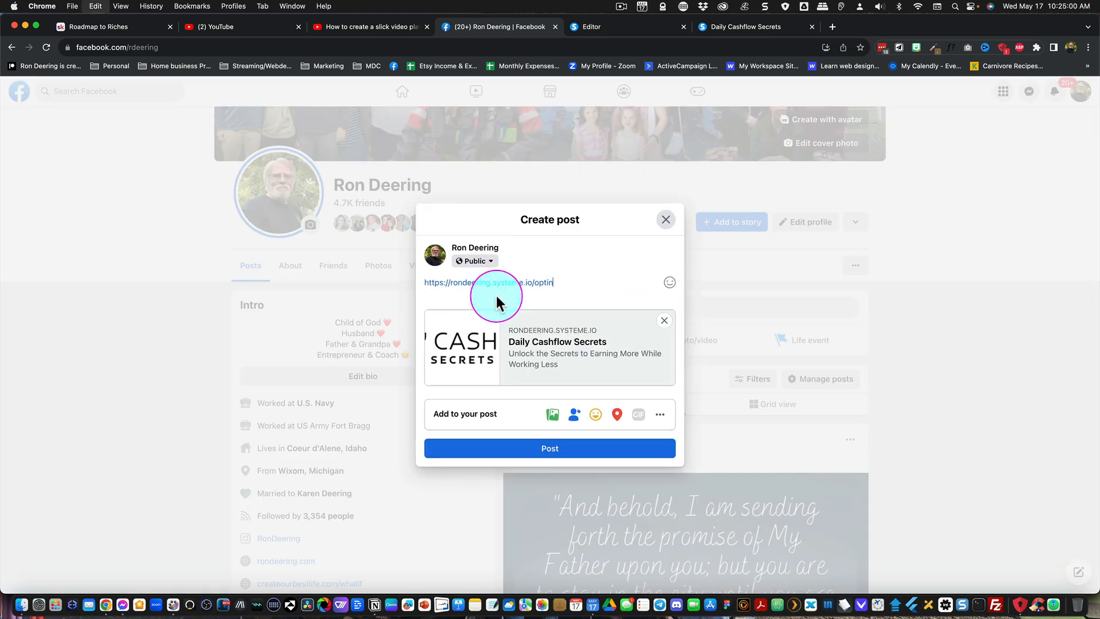
pyautogui.press('super+a')
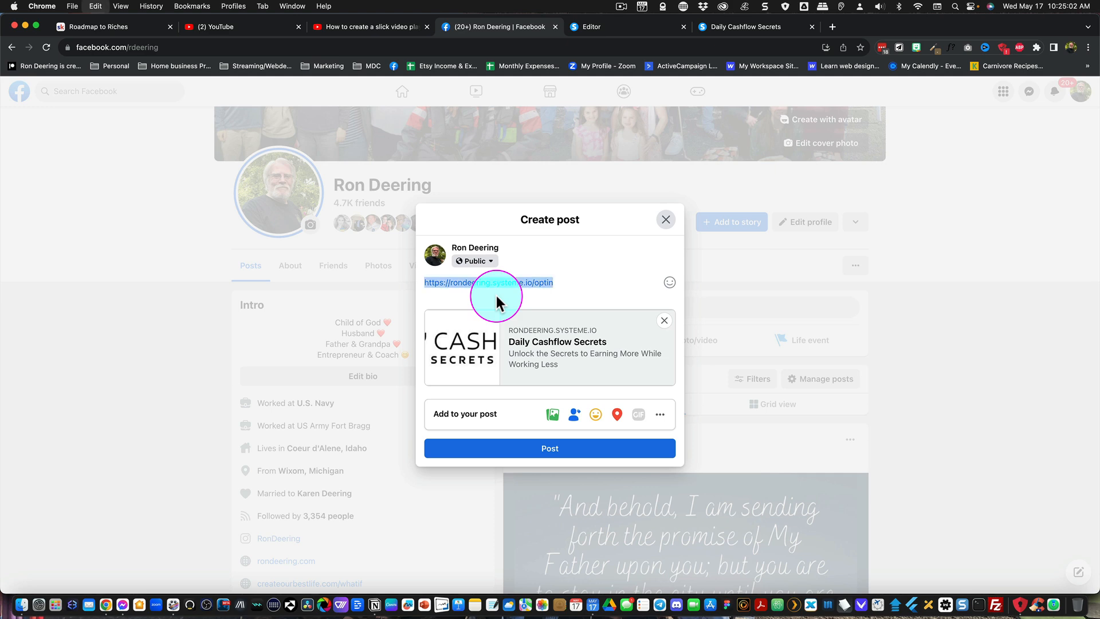
pyautogui.press('BackSpace')
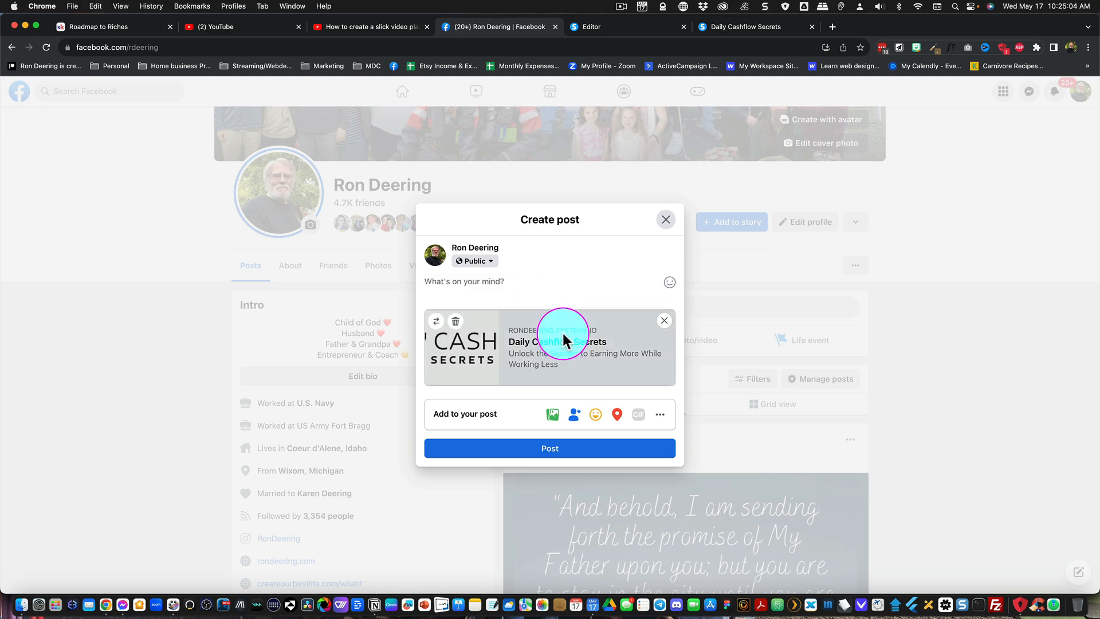
pyautogui.click(665, 320)
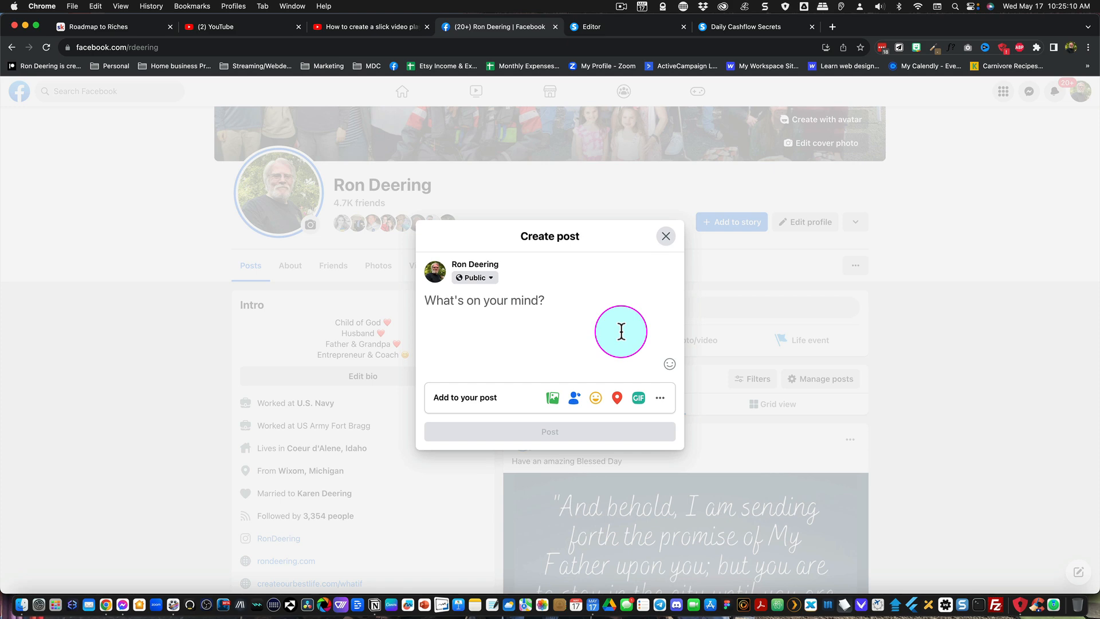
pyautogui.click(664, 237)
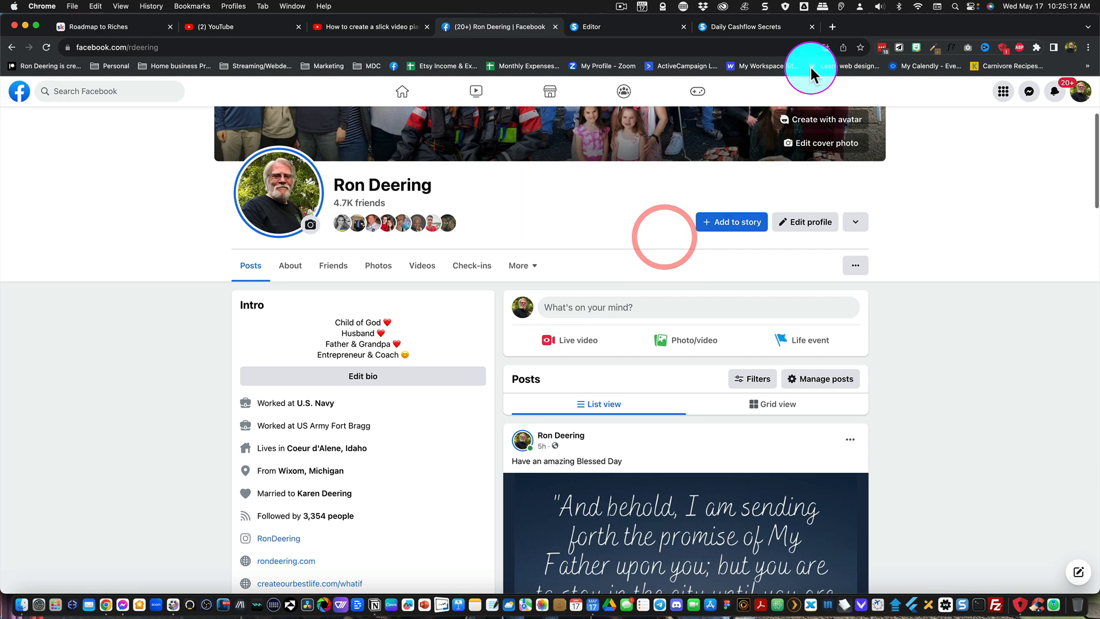
# - Open Facebook's Sharing Debugger from the Marketing bookmarks in a new browser tab and debug the squeeze page's optin link
pyautogui.click(830, 27)
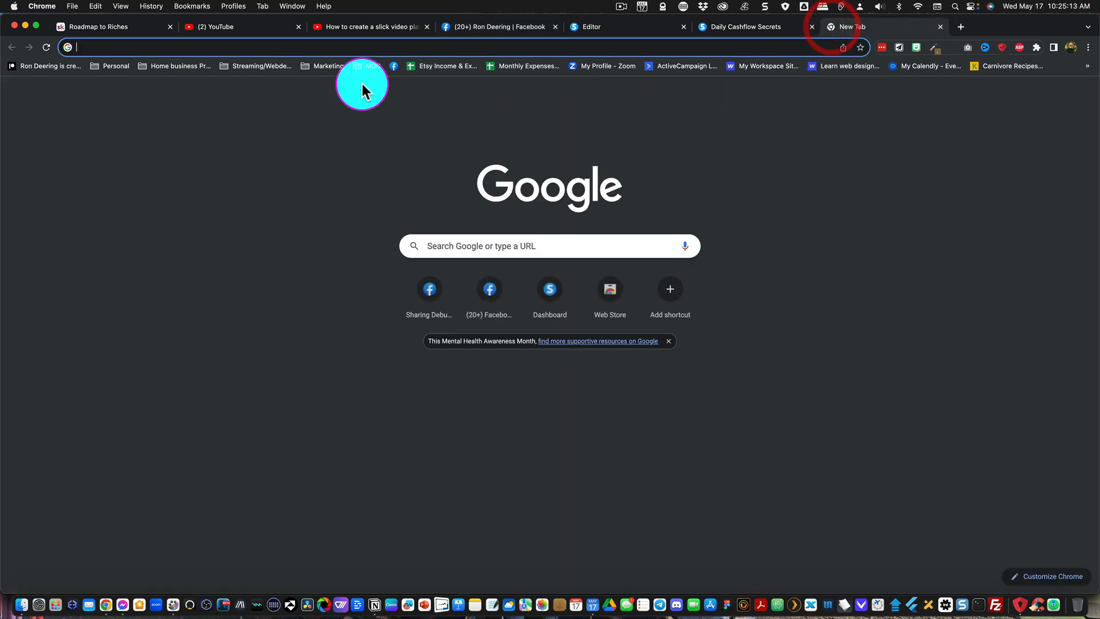
pyautogui.click(331, 67)
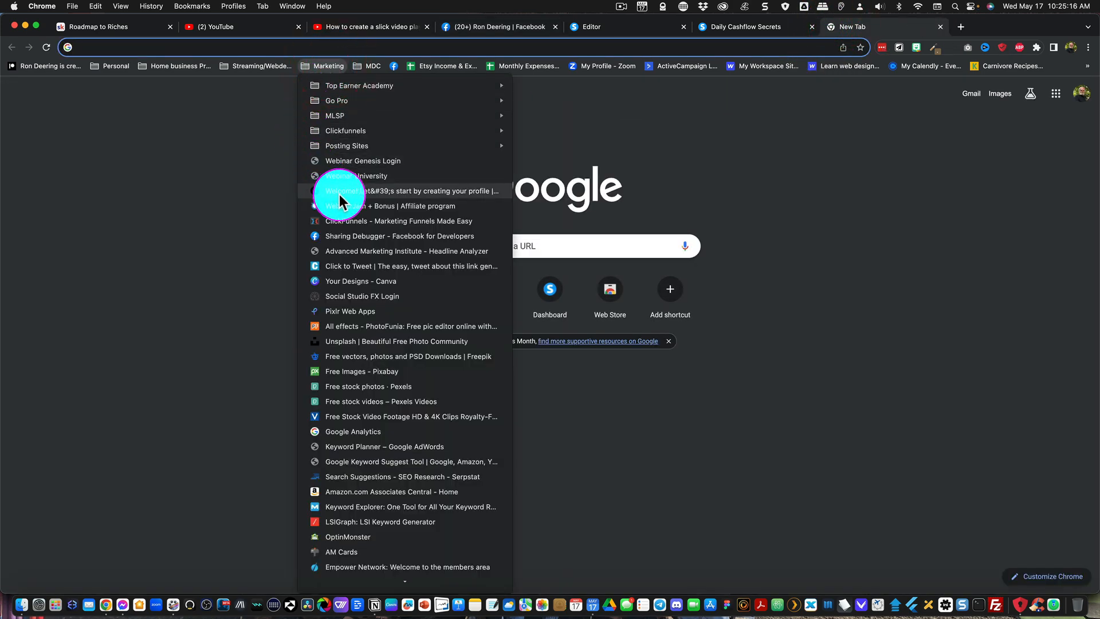
pyautogui.click(345, 236)
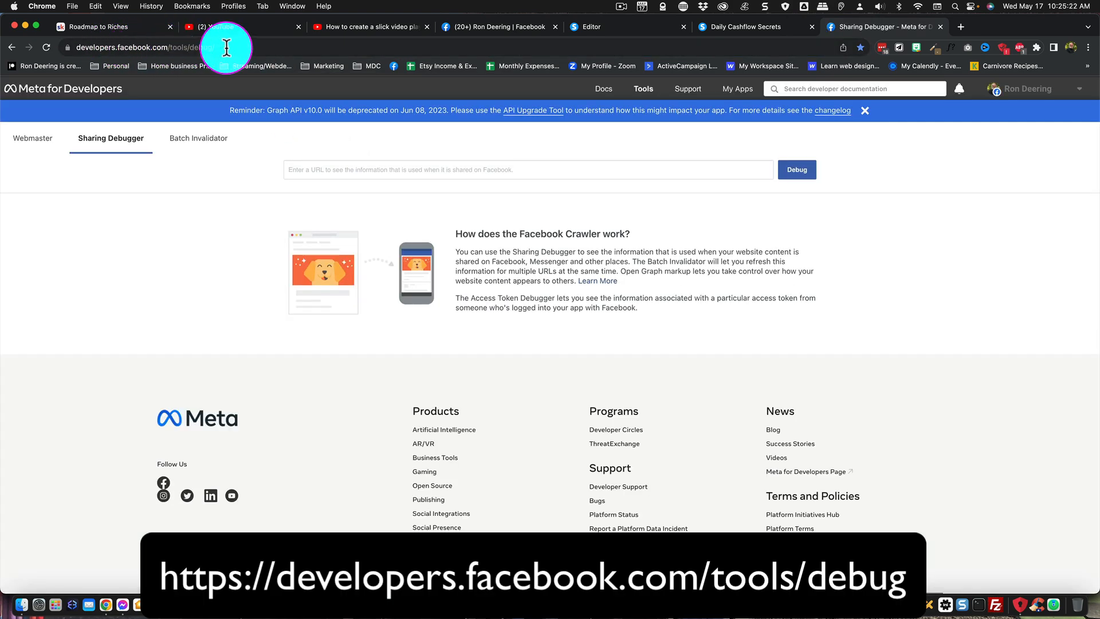
pyautogui.click(301, 167)
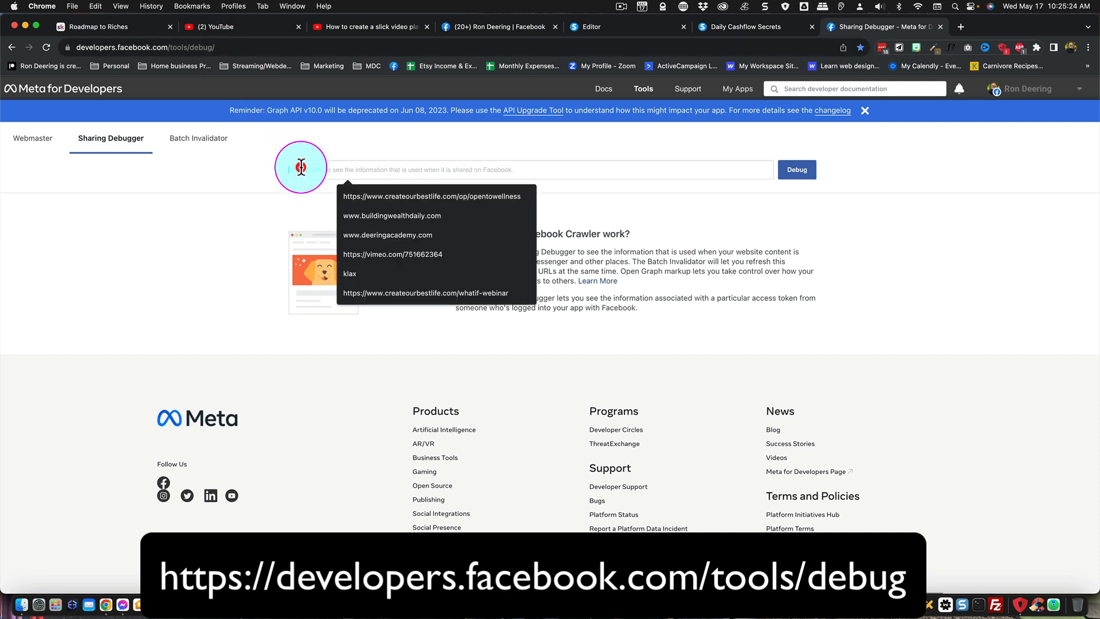
pyautogui.write('https://rondeering.systeme.io/optin')
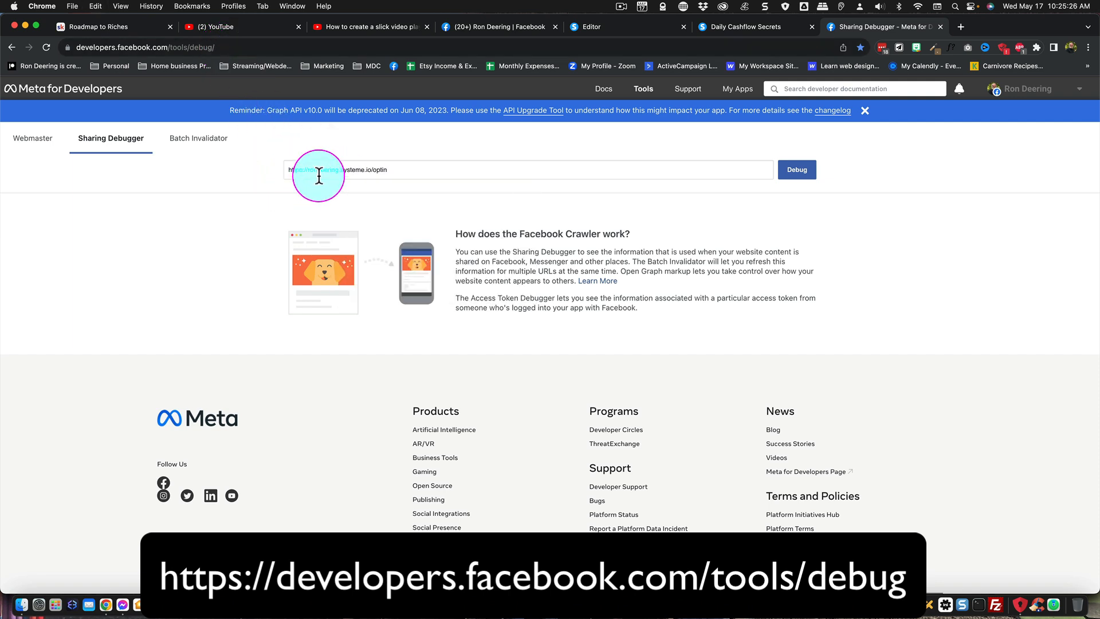
pyautogui.click(798, 177)
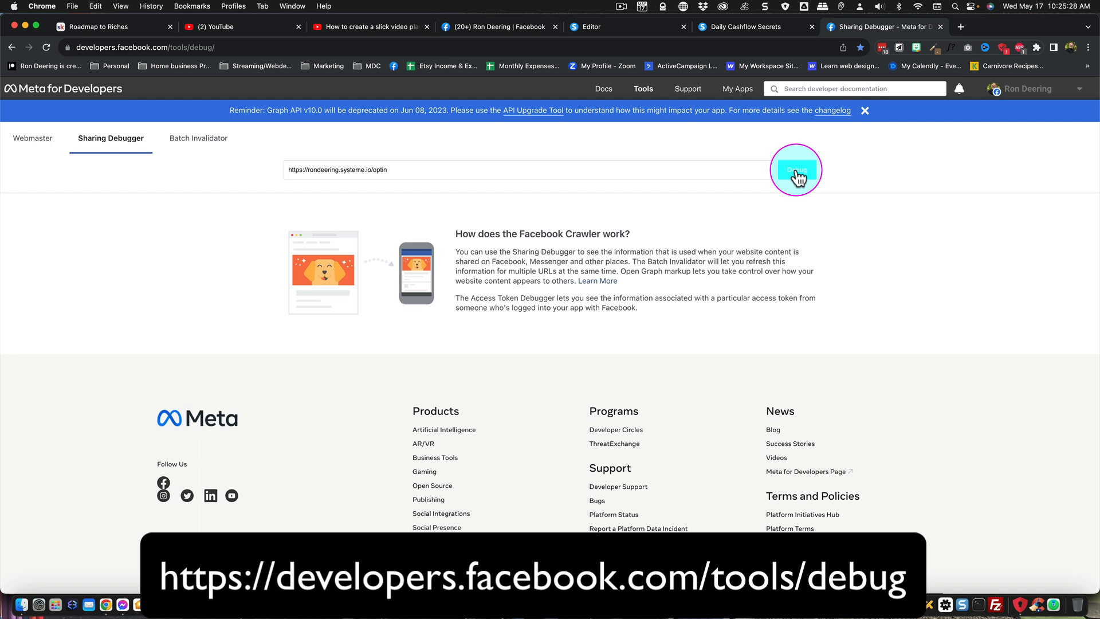
pyautogui.click(797, 172)
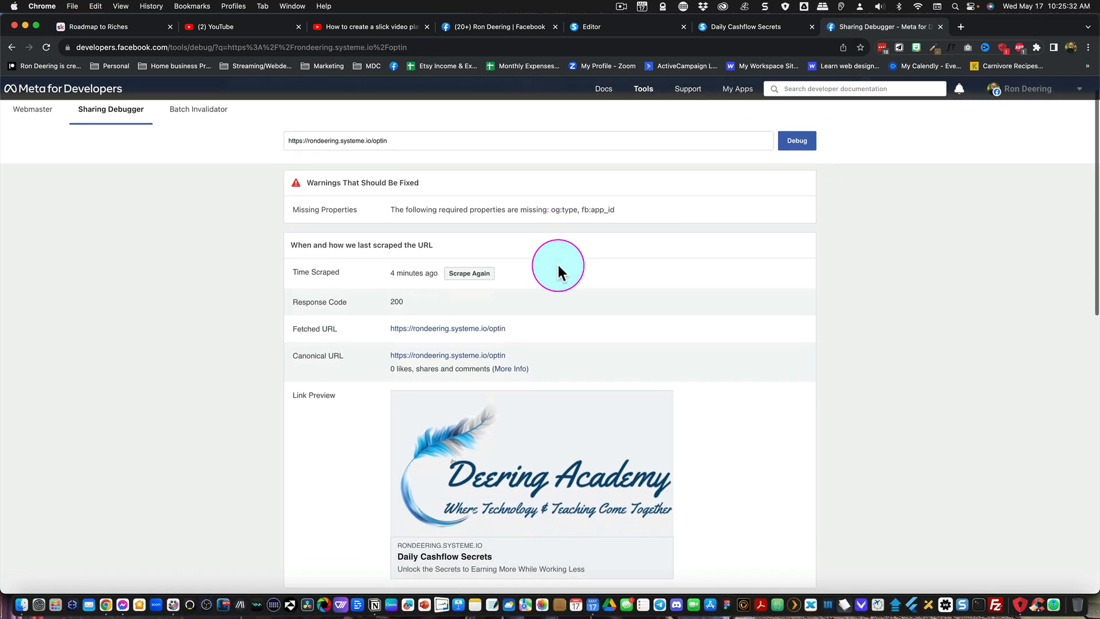
# - Scrape the squeeze page link again and review the refreshed link preview and Open Graph properties
pyautogui.scroll(-3, 558, 264)
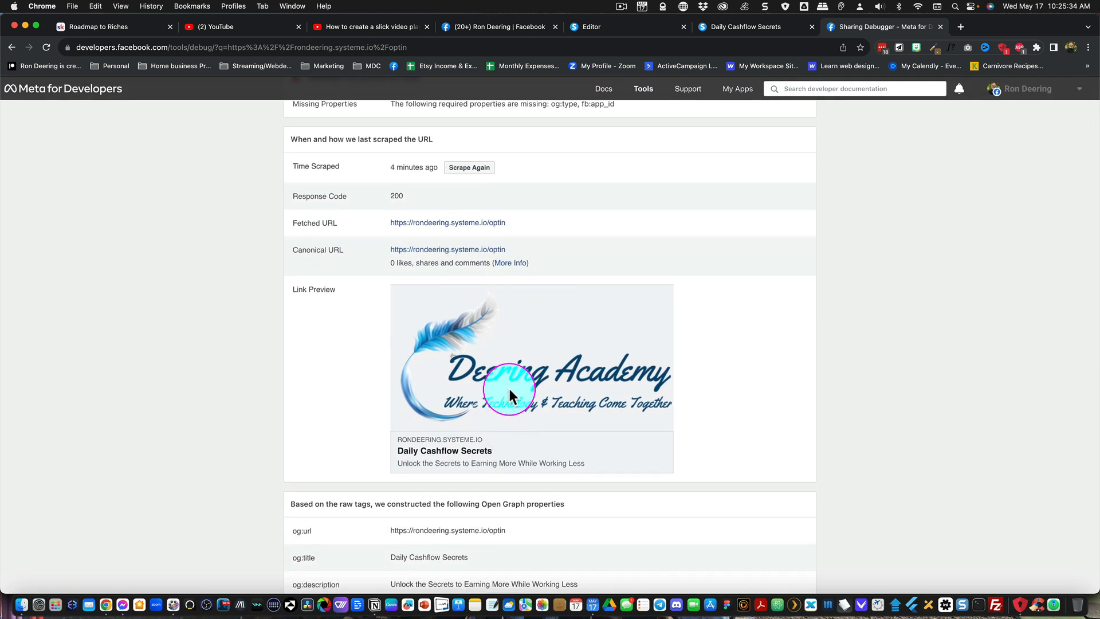
pyautogui.click(469, 167)
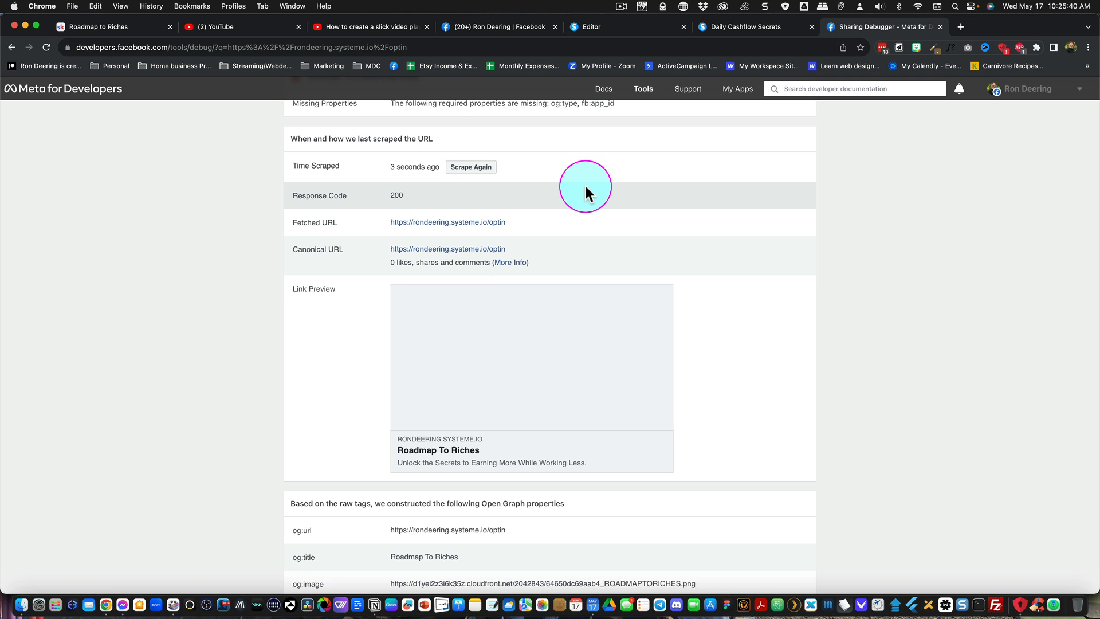
pyautogui.scroll(-2, 508, 416)
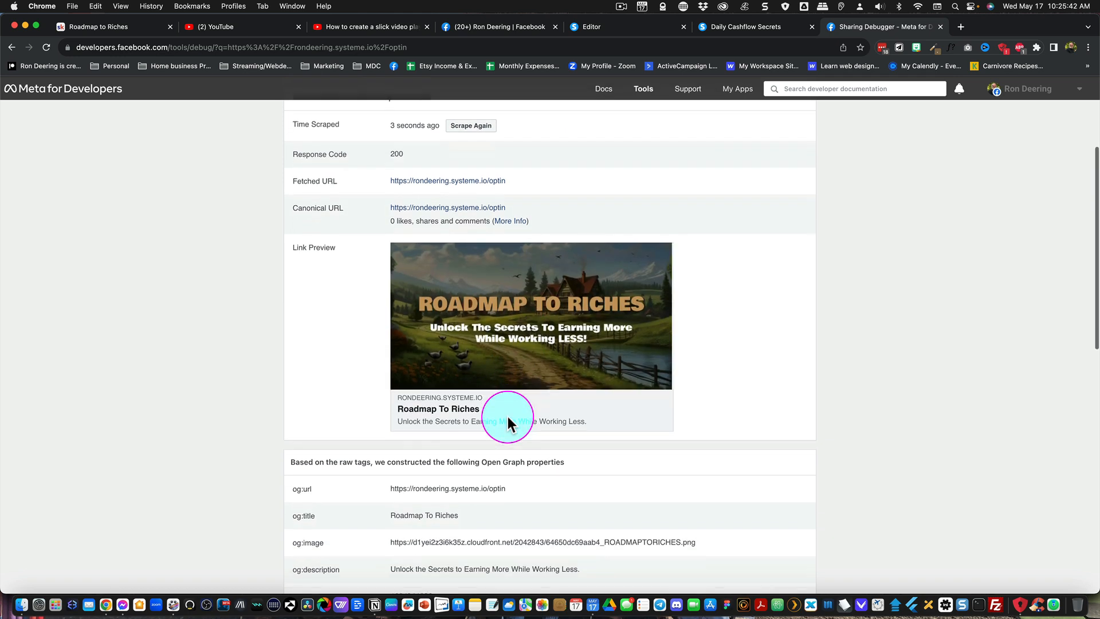
pyautogui.scroll(-4, 507, 417)
pyautogui.scroll(6, 508, 417)
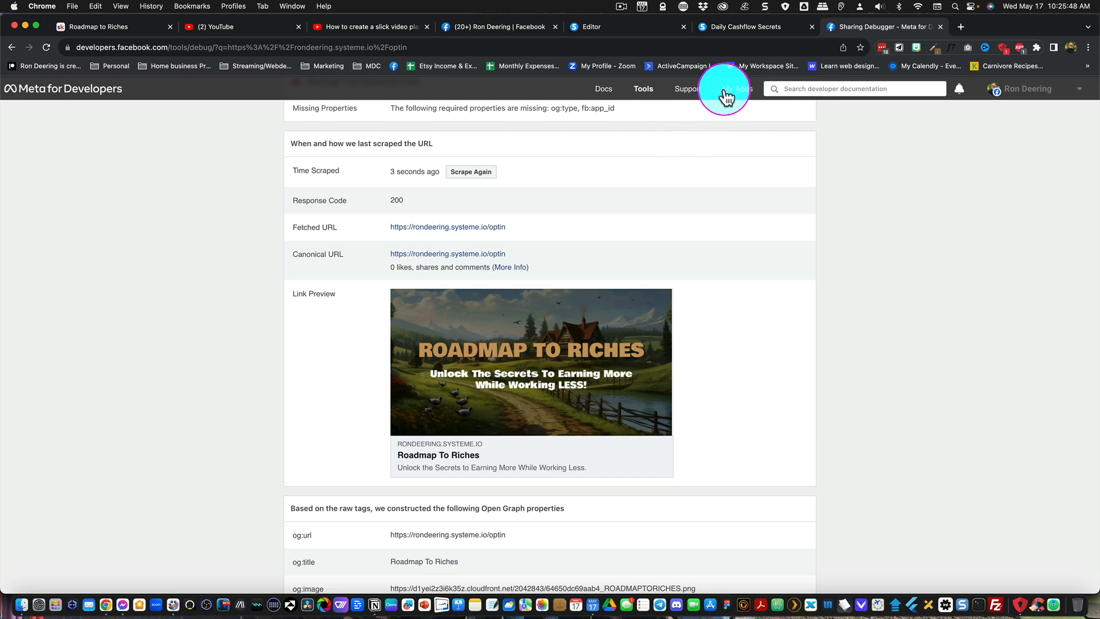
# - Switch to Messenger and resend the squeeze page's optin link in the same chat with the refreshed preview data
pyautogui.click(124, 606)
pyautogui.click(289, 578)
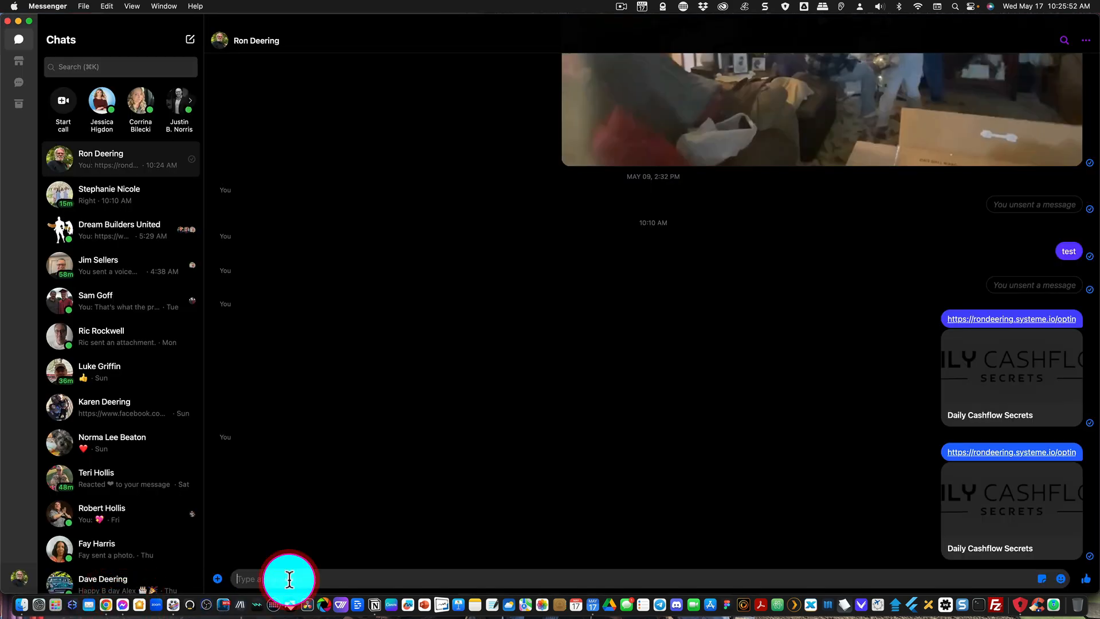
pyautogui.write('https://rondeering.systeme.io/optin')
pyautogui.press('Return')
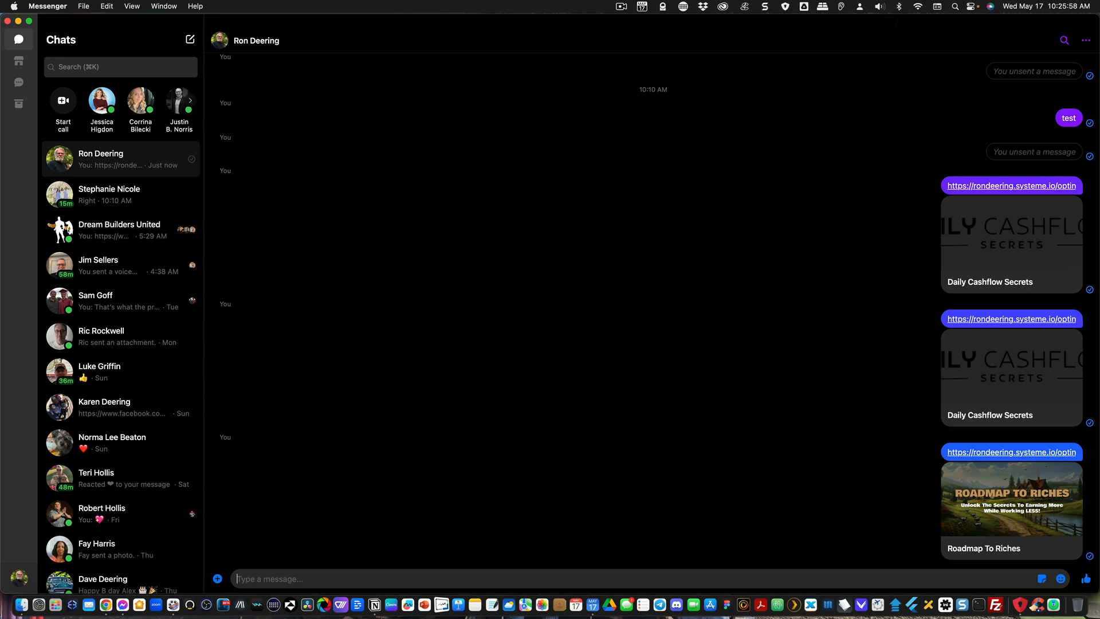
# - Return to the Facebook profile, paste the optin link into a new post to check its preview, and remove the preview card
pyautogui.press('super+Tab')
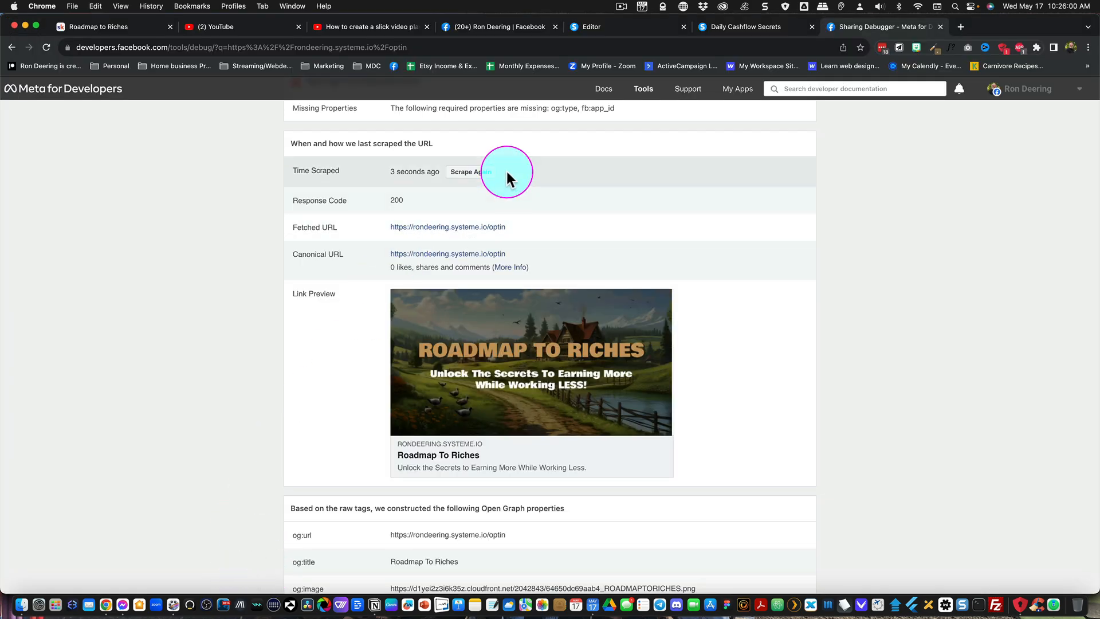
pyautogui.click(480, 27)
pyautogui.click(555, 308)
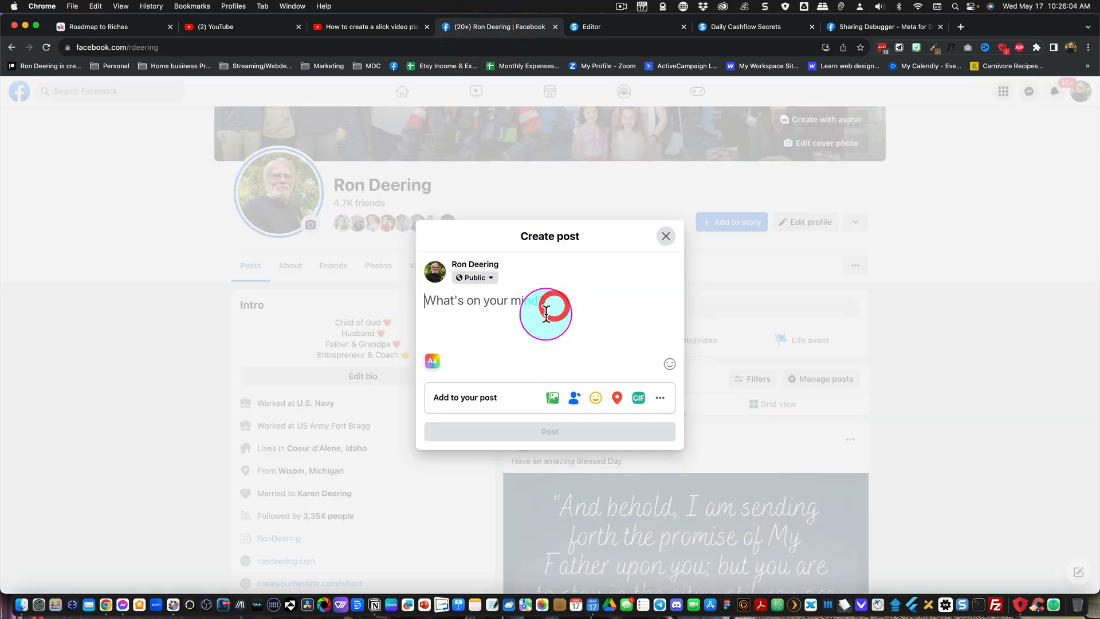
pyautogui.click(507, 318)
pyautogui.write('https://rondeering.systeme.io/optin')
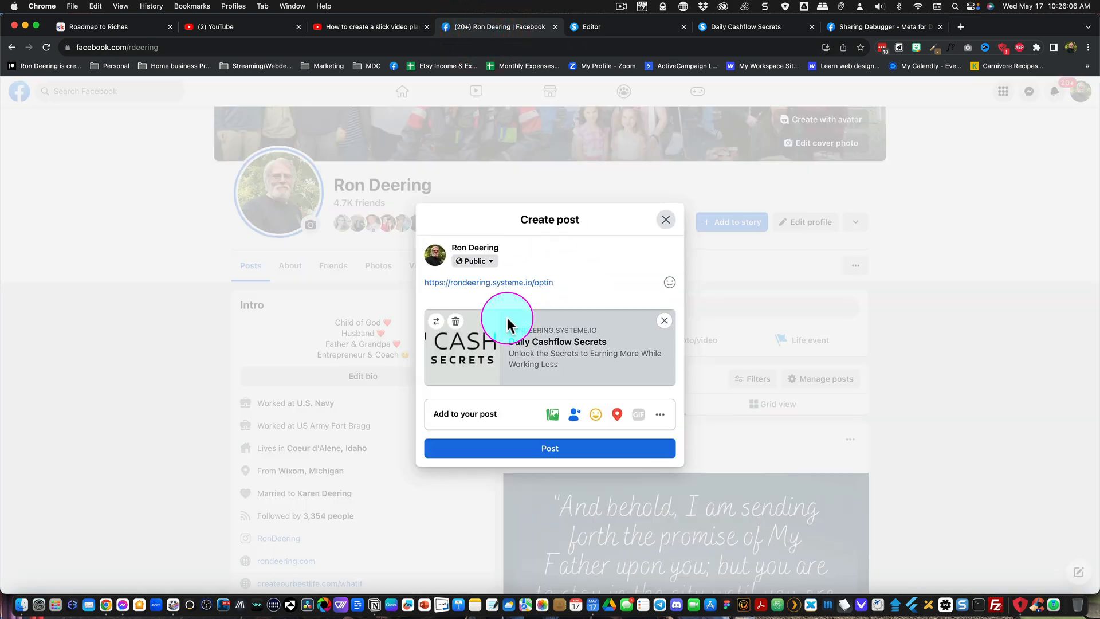
pyautogui.click(663, 320)
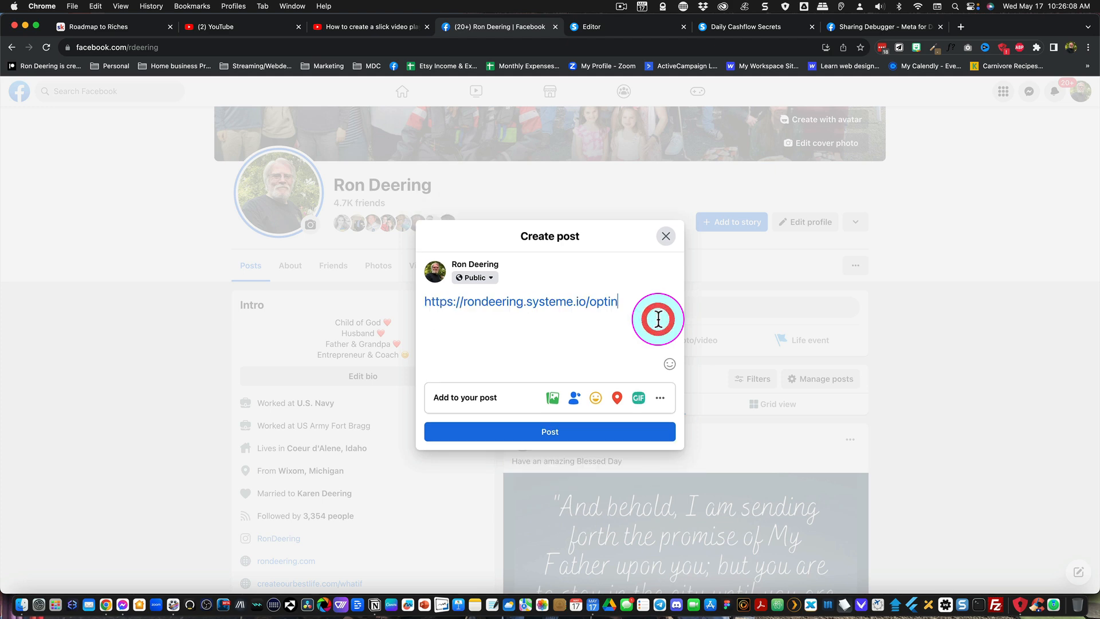
# - Replace the link in the draft post with a fresh paste to recheck its preview, and clear the draft completely
pyautogui.moveTo(630, 302); pyautogui.dragTo(421, 300)
pyautogui.press('super+c')
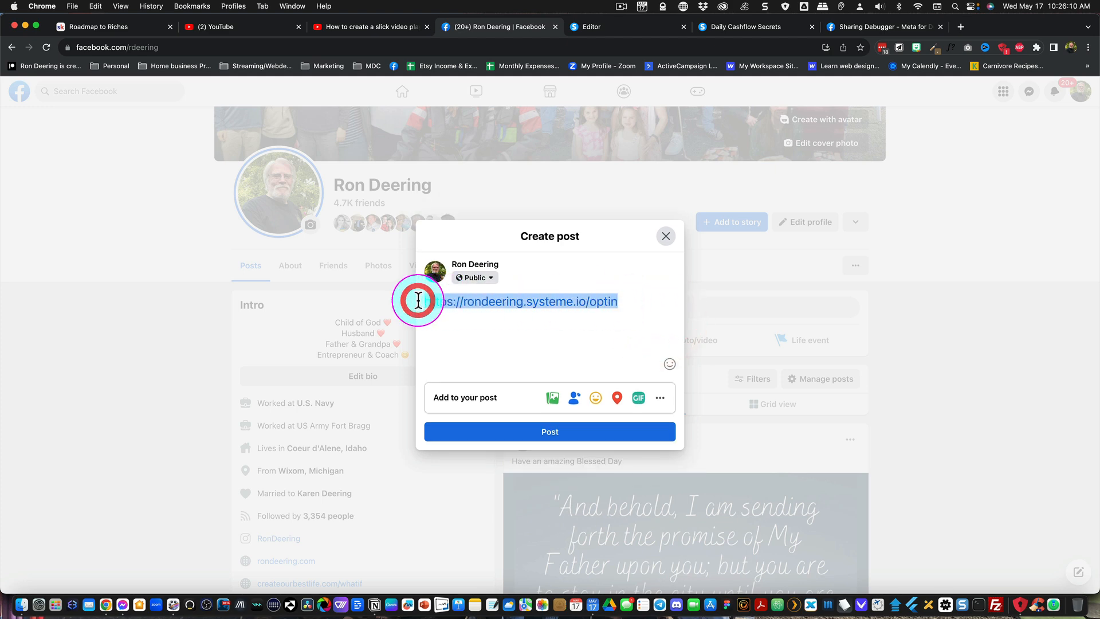
pyautogui.press('BackSpace')
pyautogui.press('super+v')
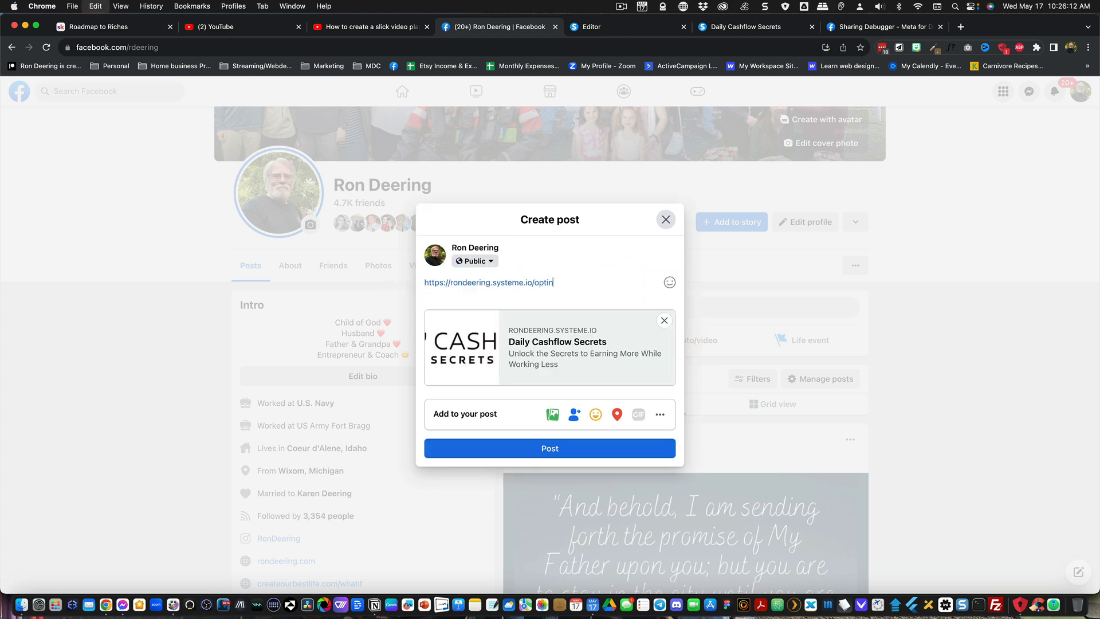
pyautogui.click(662, 319)
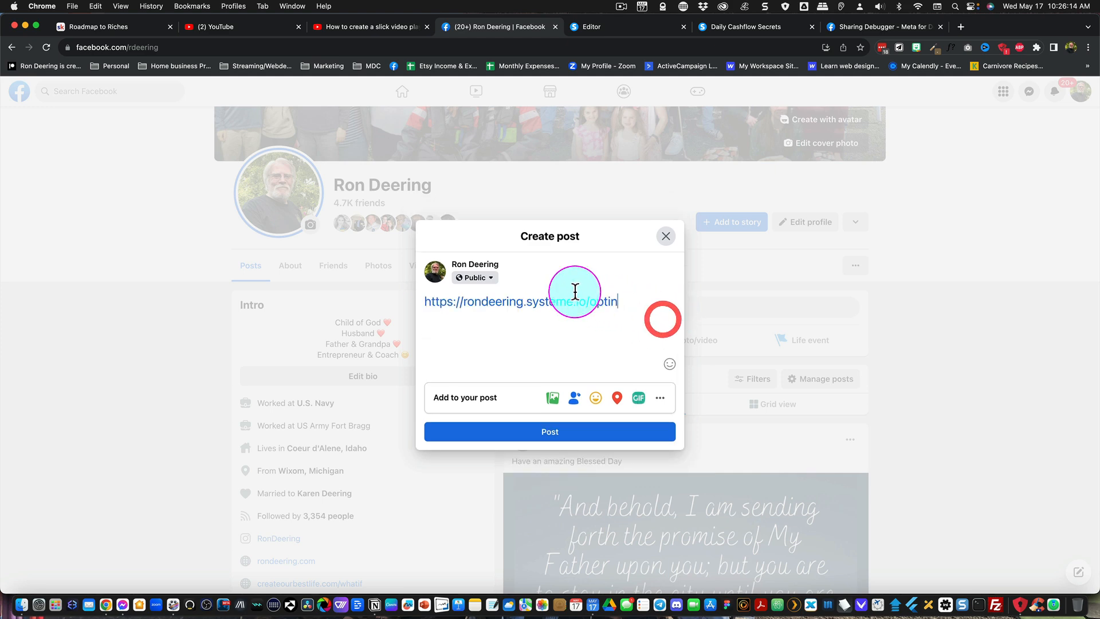
pyautogui.moveTo(622, 302); pyautogui.dragTo(410, 302)
pyautogui.press('super+c')
pyautogui.press('BackSpace')
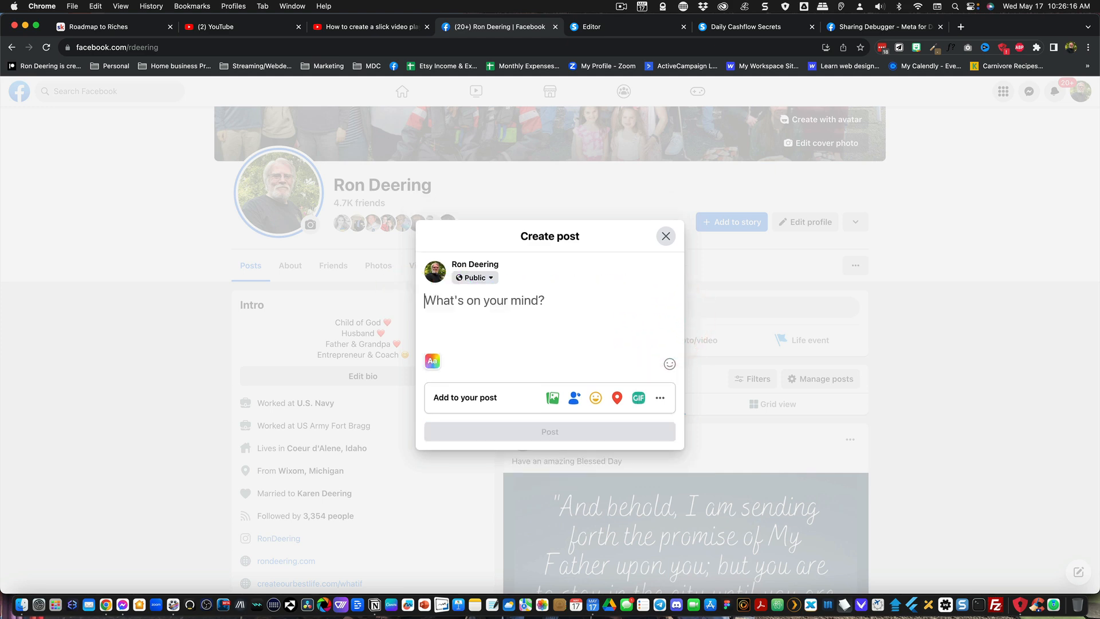
# - Scrape the link once more in the Sharing Debugger and recheck its preview in the Facebook draft post, removing the preview card
pyautogui.click(874, 25)
pyautogui.click(470, 171)
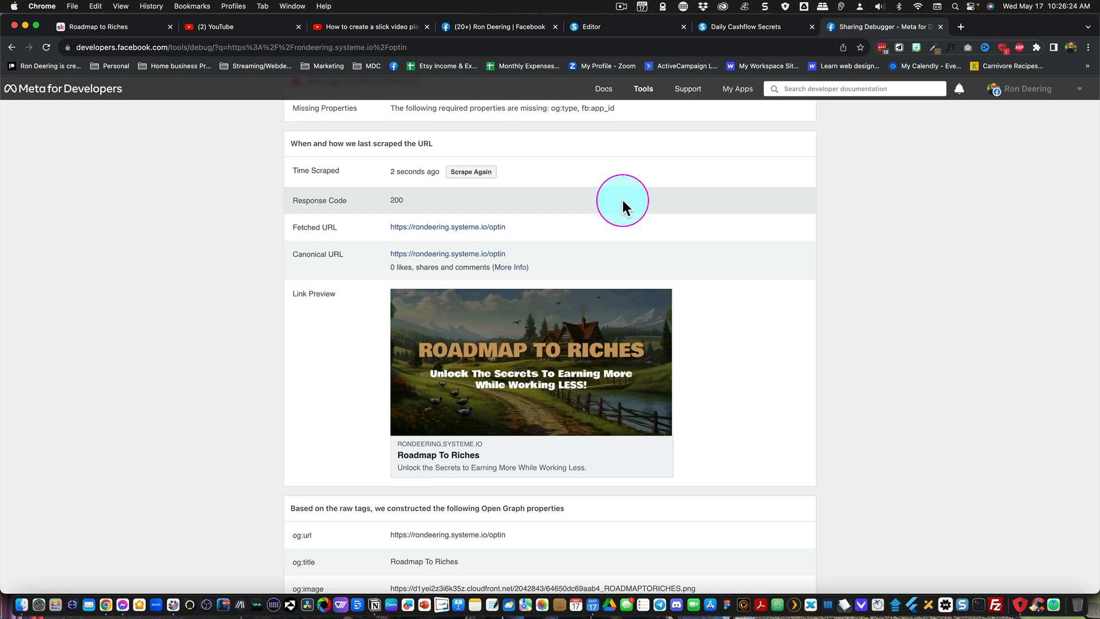
pyautogui.click(507, 26)
pyautogui.click(513, 308)
pyautogui.press('super+v')
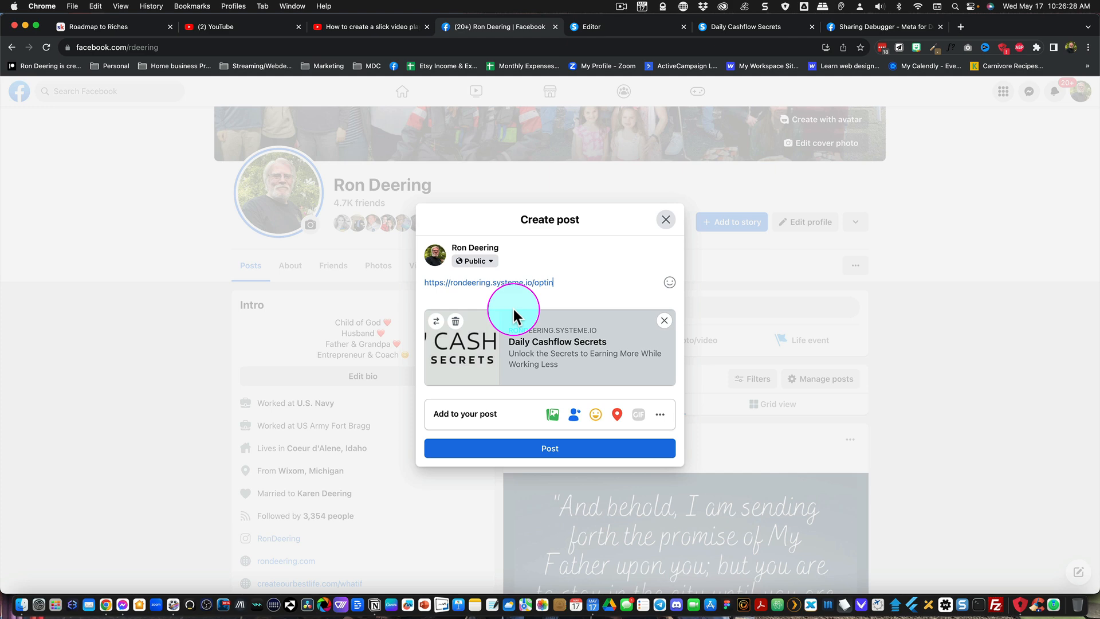
pyautogui.click(663, 315)
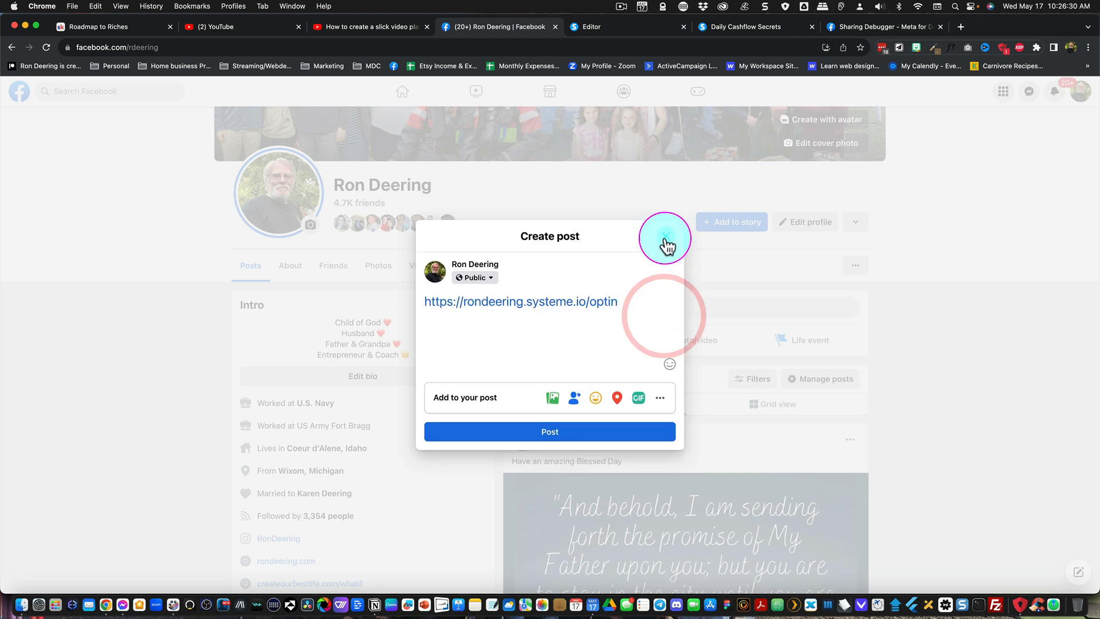
# - Close the draft post and reload the Facebook profile, discarding the unsaved changes
pyautogui.click(660, 246)
pyautogui.click(46, 47)
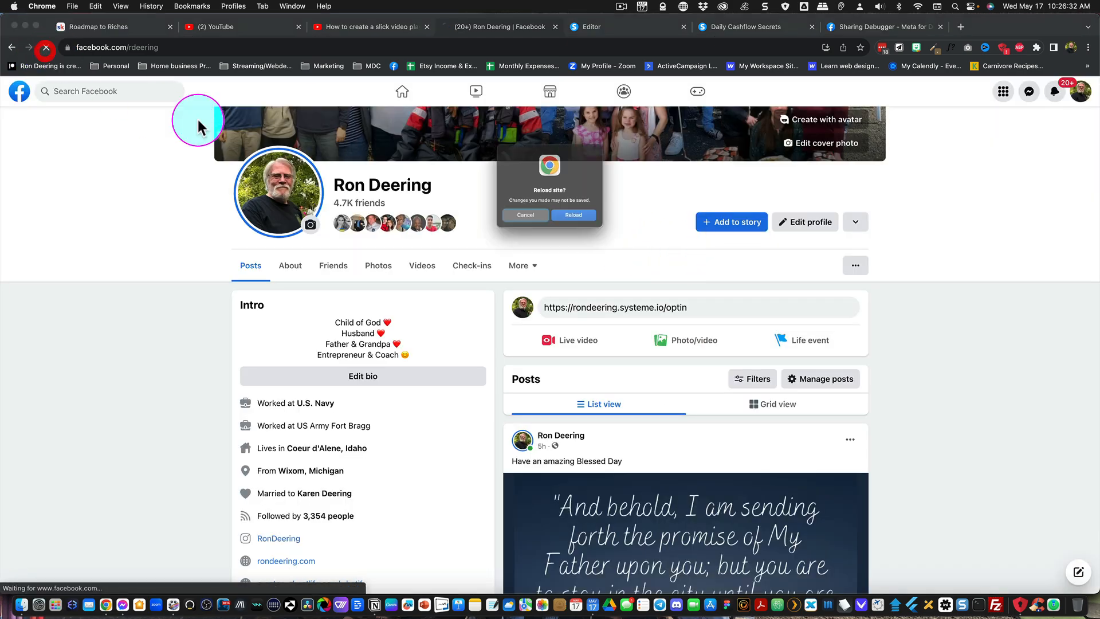
pyautogui.click(577, 228)
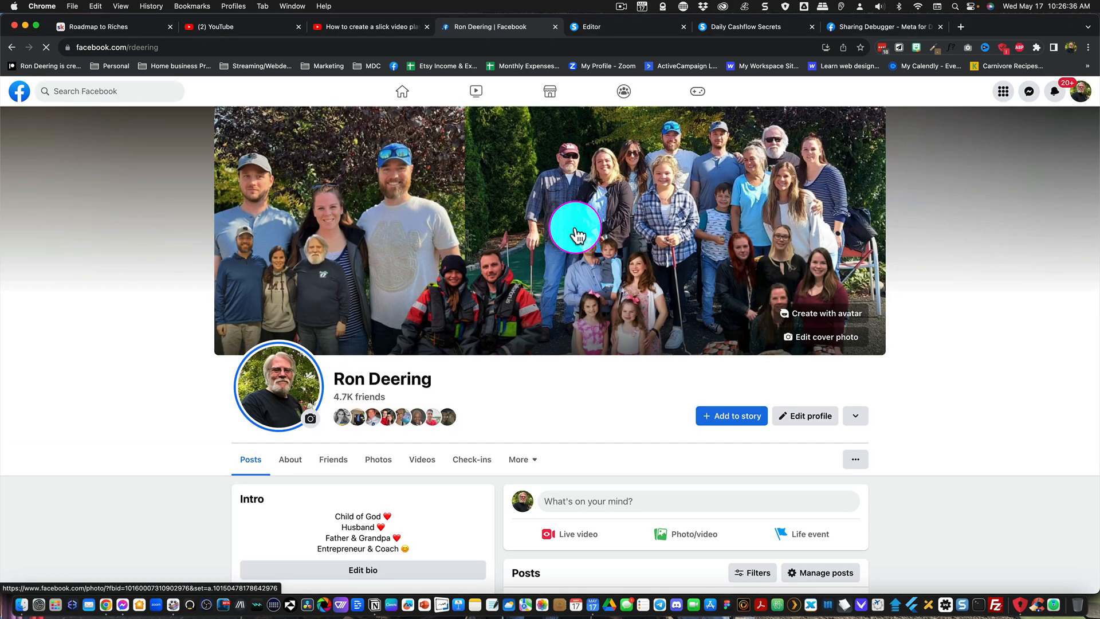
# - Start a new post on the profile and paste the optin link to check its preview
pyautogui.scroll(-6, 575, 227)
pyautogui.click(570, 150)
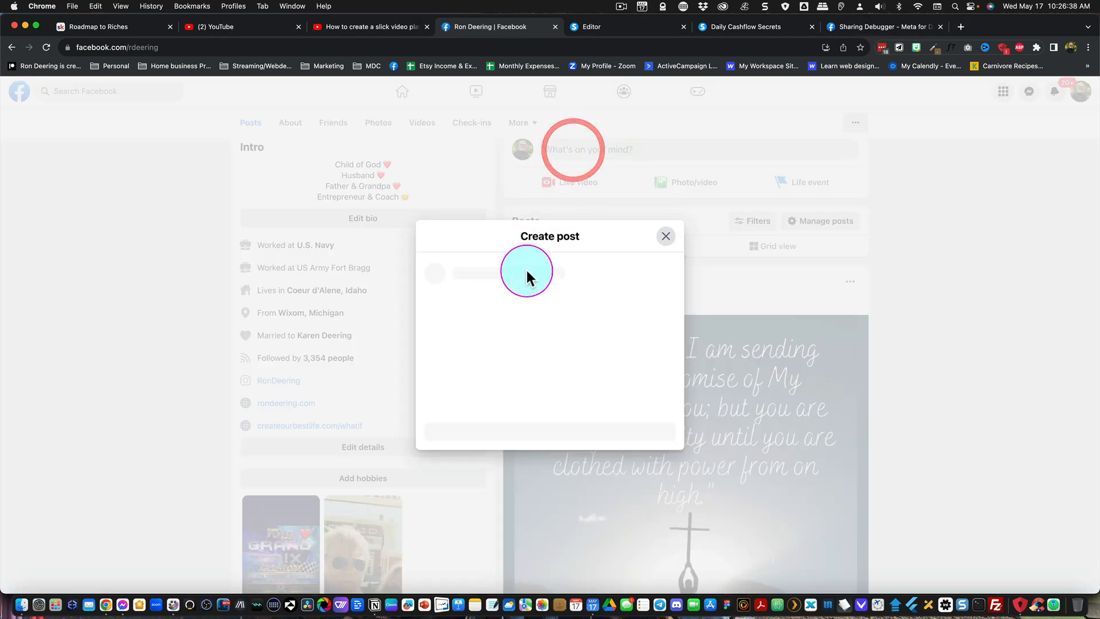
pyautogui.click(665, 236)
pyautogui.click(582, 152)
pyautogui.click(508, 304)
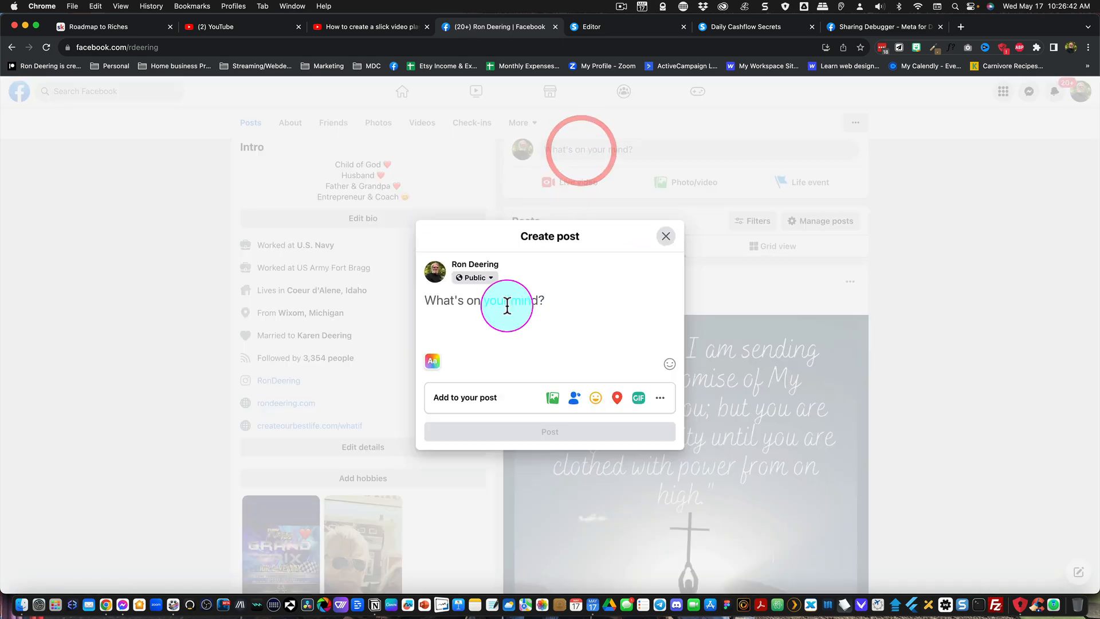
pyautogui.write('https://rondeering.systeme.io/optin')
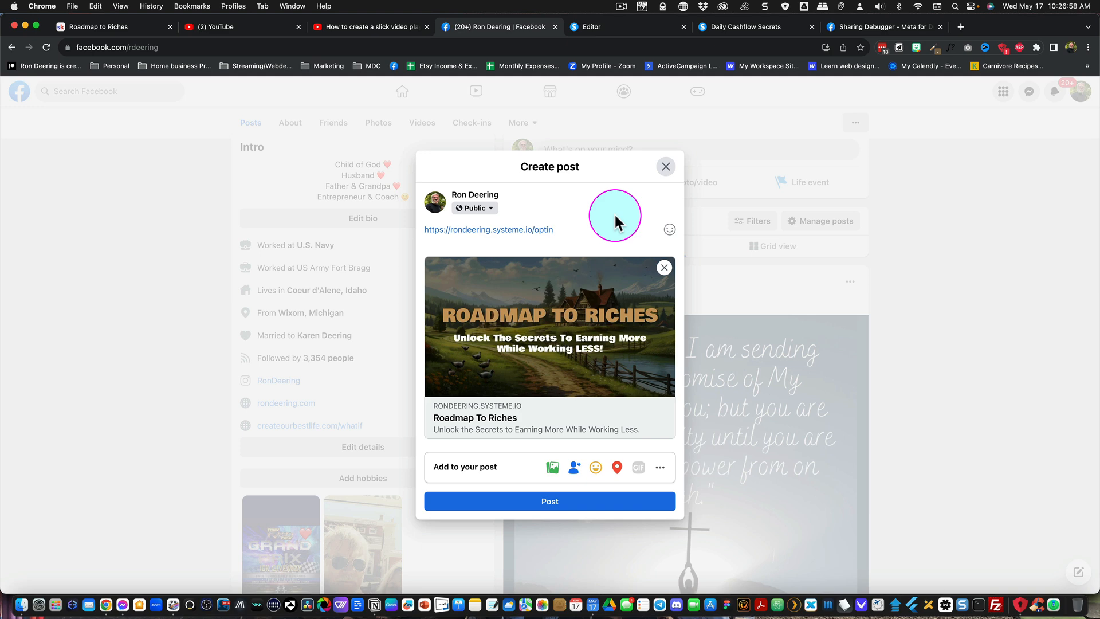
# - Switch to the Systeme.io editor and copy the page text "IT'S NOT JUST ABOUT THE MONEY. IT'S ABOUT FREEDOM."
pyautogui.click(715, 25)
pyautogui.click(617, 26)
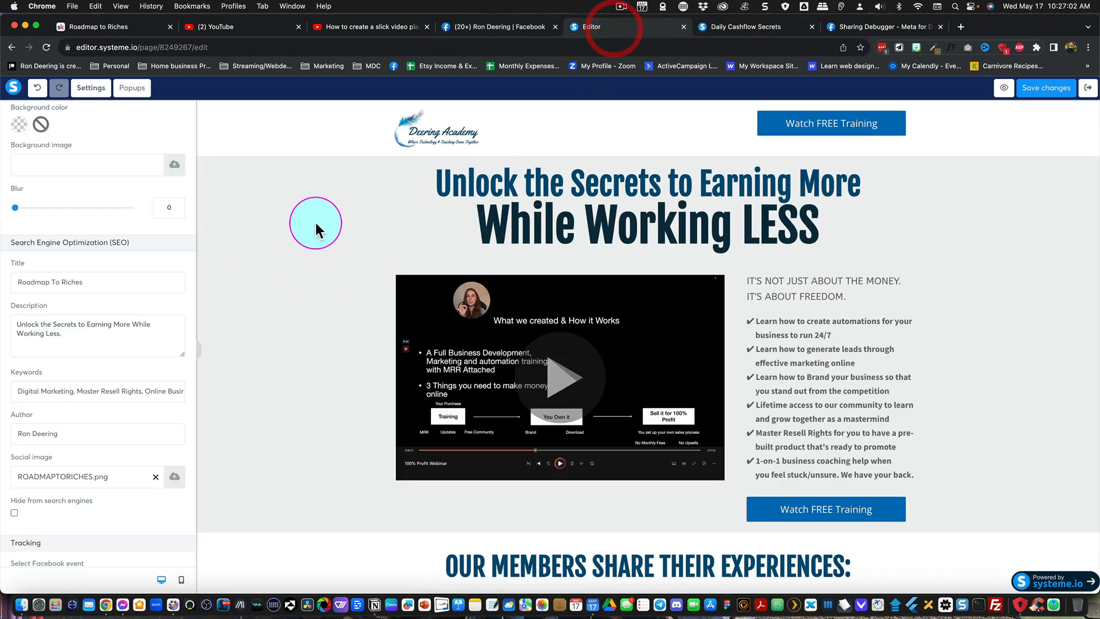
pyautogui.scroll(-1, 78, 340)
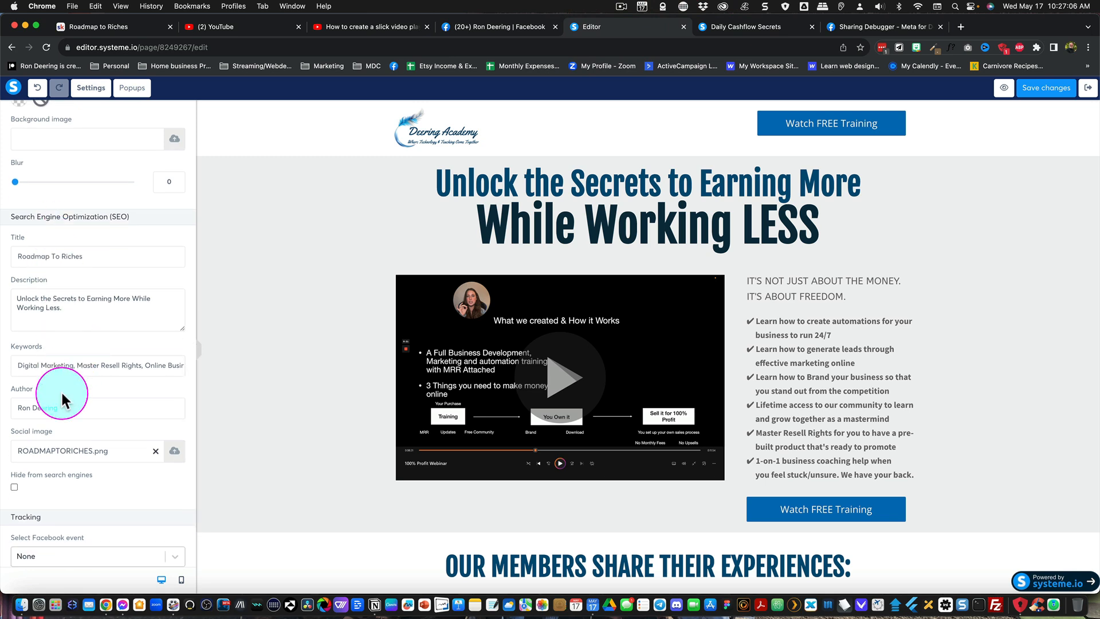
pyautogui.click(748, 277)
pyautogui.click(749, 278)
pyautogui.moveTo(848, 296); pyautogui.dragTo(748, 283)
pyautogui.press('super+c')
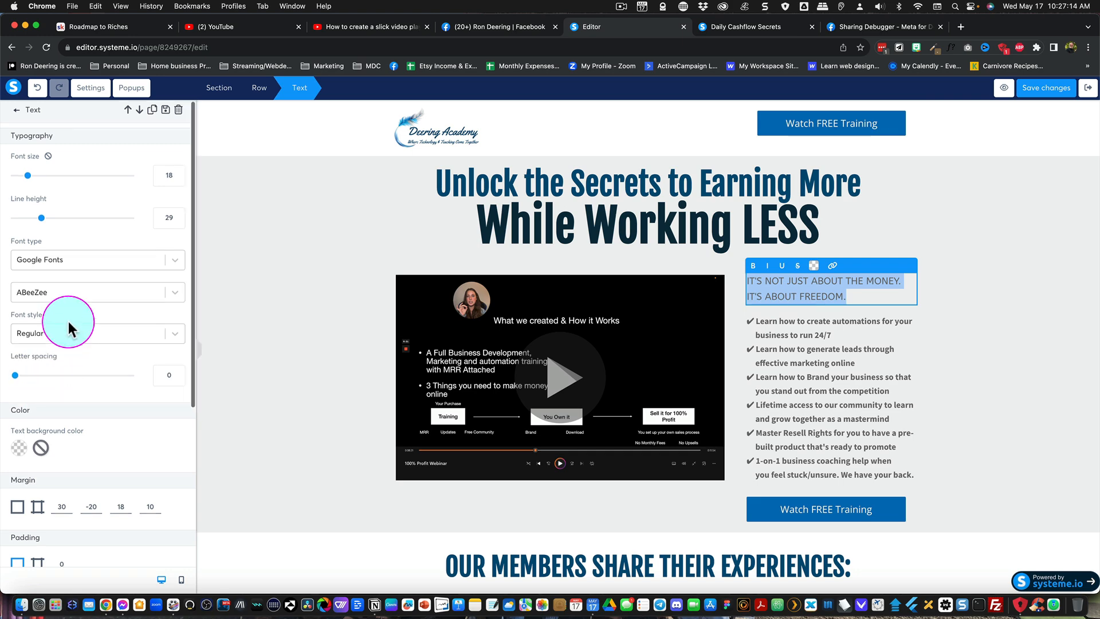
# - Append "IT'S NOT JUST ABOUT THE MONEY. IT'S ABOUT FREEDOM." to the page's SEO description without a line break between the sentences, and save the page
pyautogui.click(90, 87)
pyautogui.scroll(-10, 68, 321)
pyautogui.scroll(-3, 68, 344)
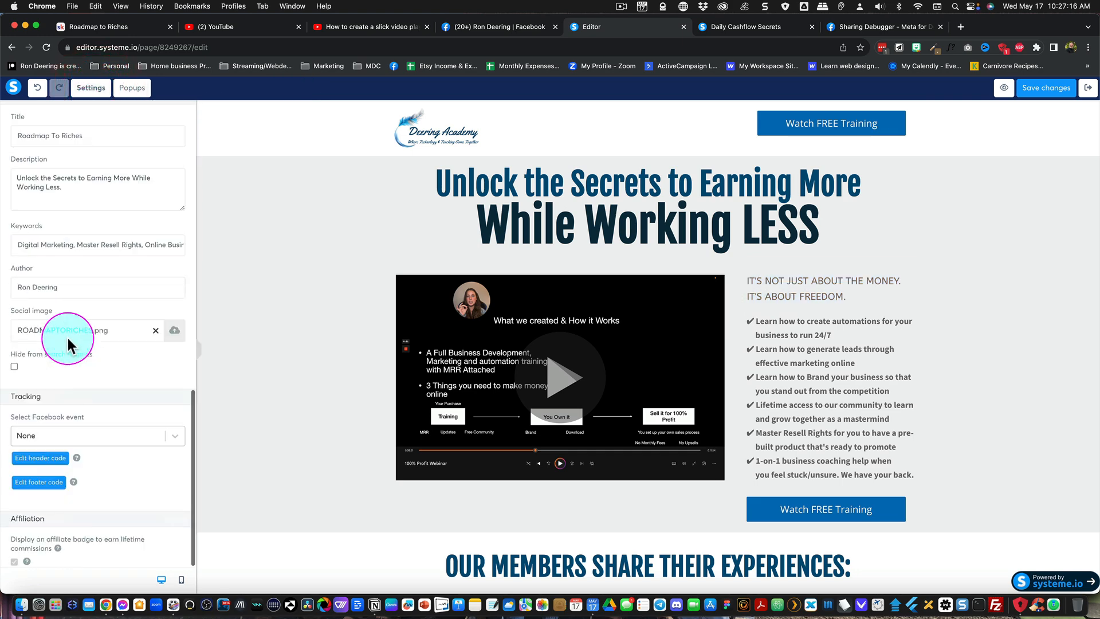
pyautogui.scroll(1, 66, 267)
pyautogui.click(81, 208)
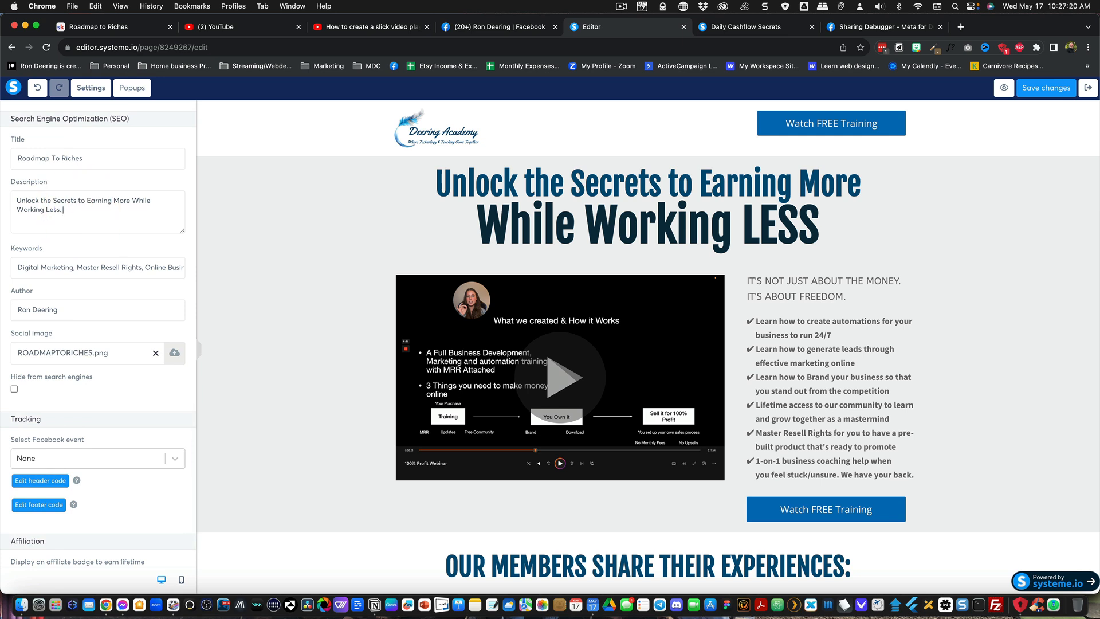
pyautogui.press('super+v')
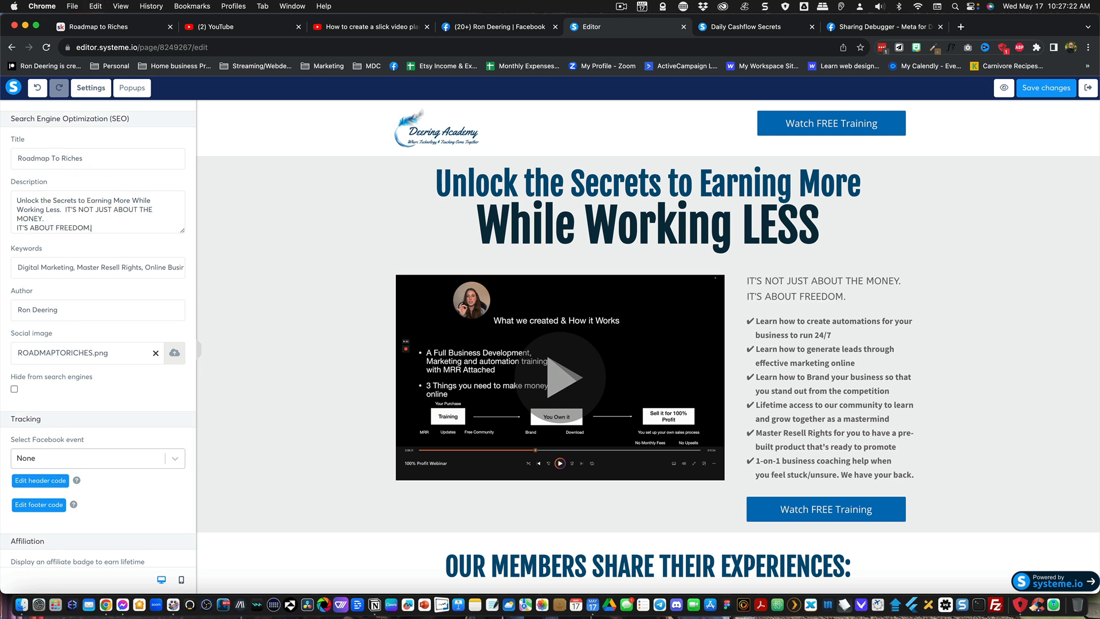
pyautogui.click(13, 225)
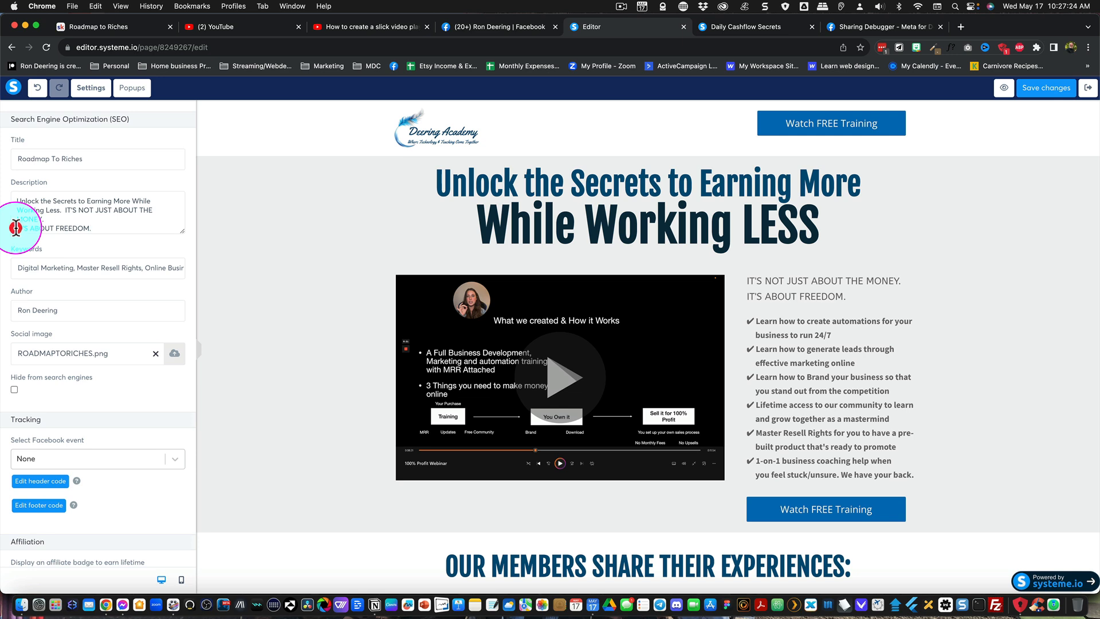
pyautogui.press('BackSpace')
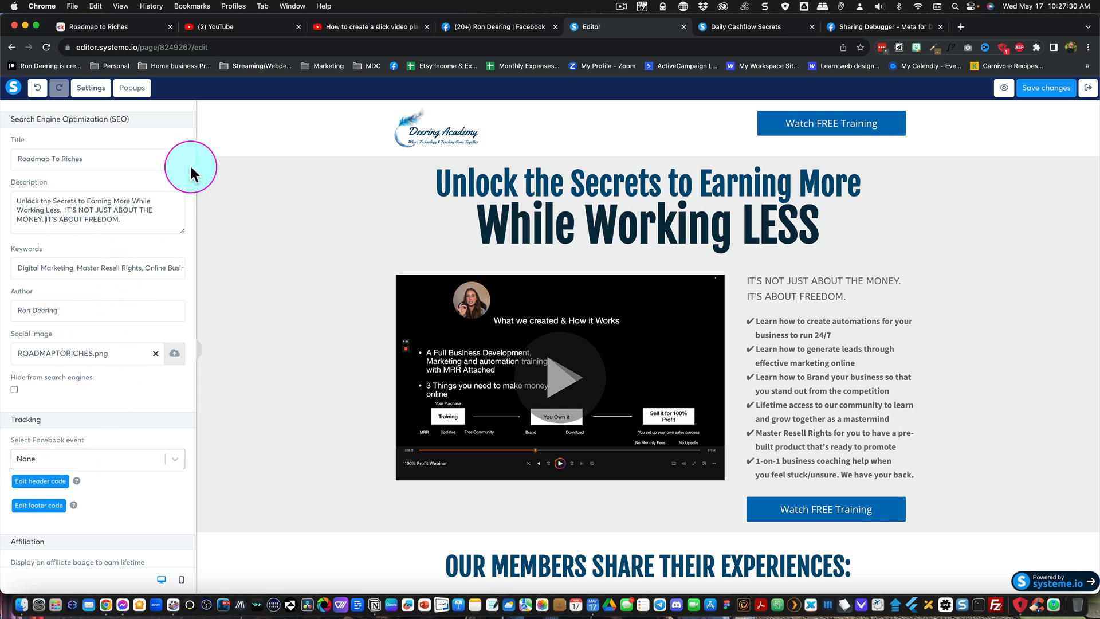
pyautogui.click(1033, 90)
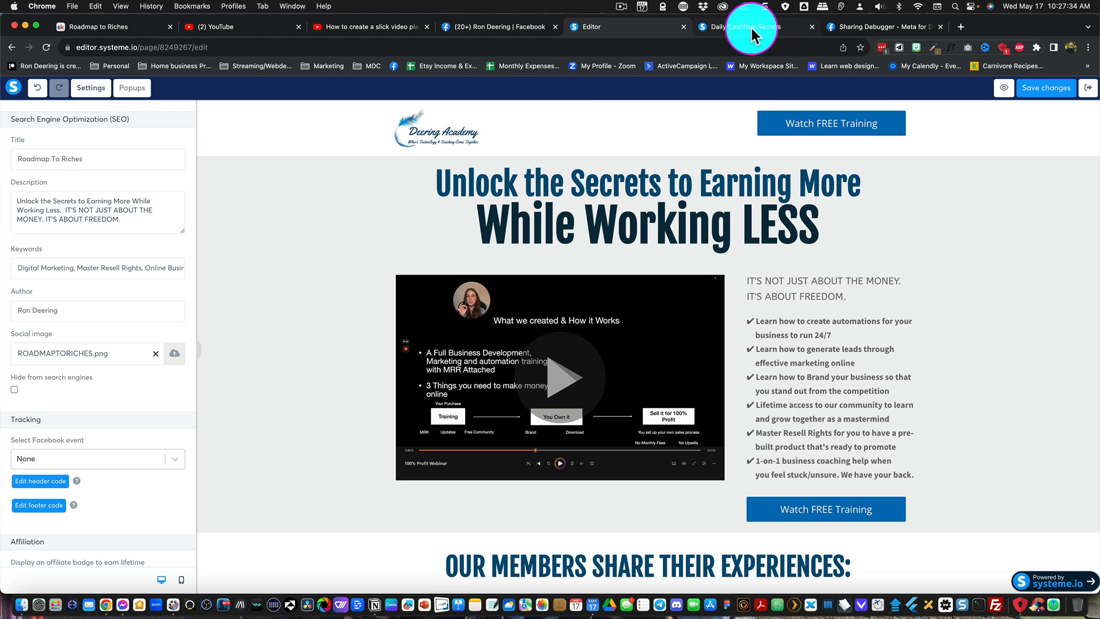
# - Switch to the Sharing Debugger and scrape the optin link again to refresh its description
pyautogui.click(847, 26)
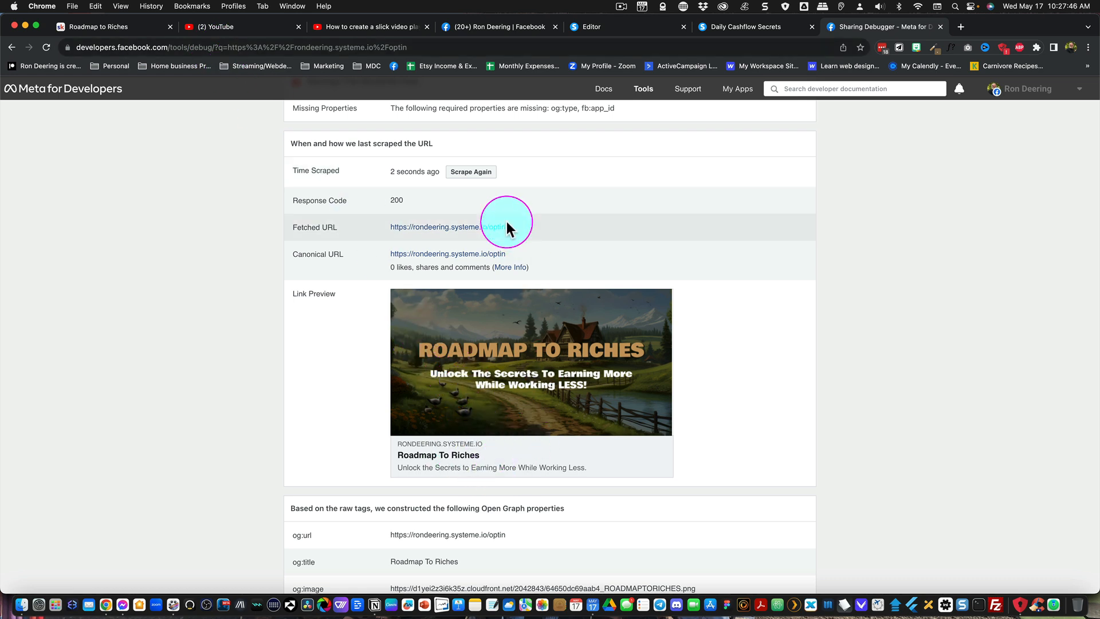
pyautogui.scroll(1, 507, 228)
pyautogui.click(479, 201)
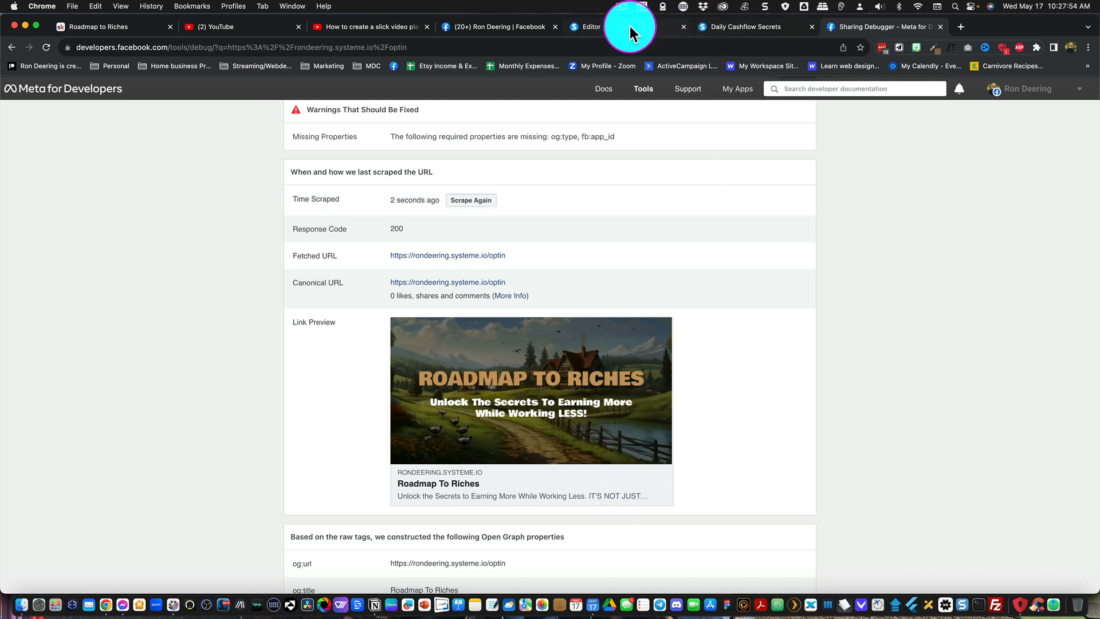
# - Return to Facebook, clear the preview card and link from the draft post, and reload the profile
pyautogui.click(521, 27)
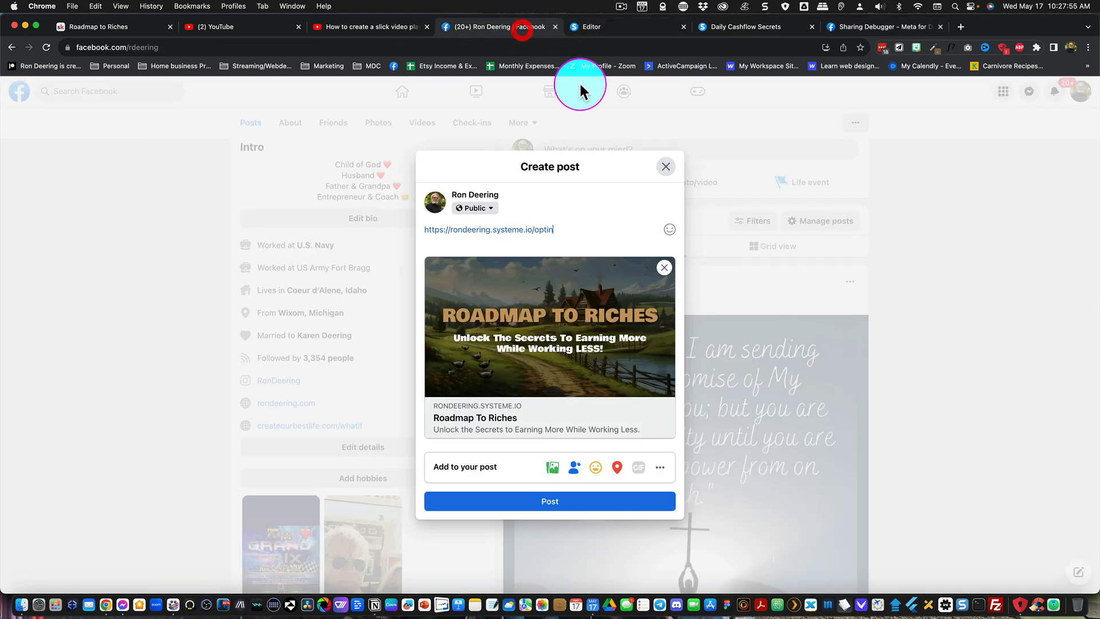
pyautogui.click(665, 266)
pyautogui.tripleClick(597, 288)
pyautogui.press('BackSpace')
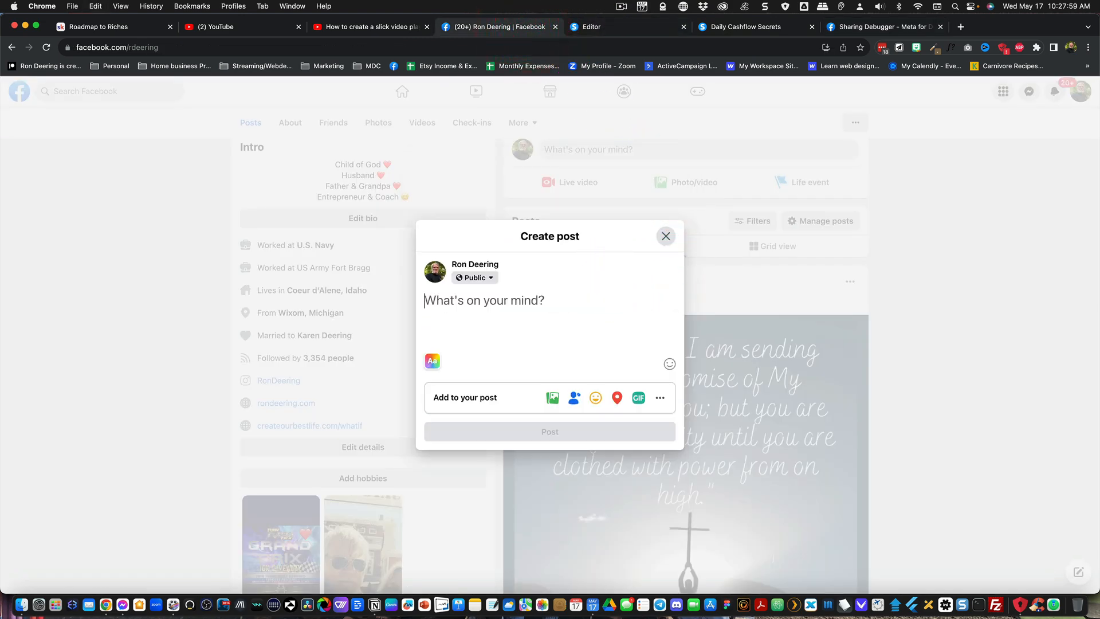
pyautogui.click(660, 239)
pyautogui.press('super+r')
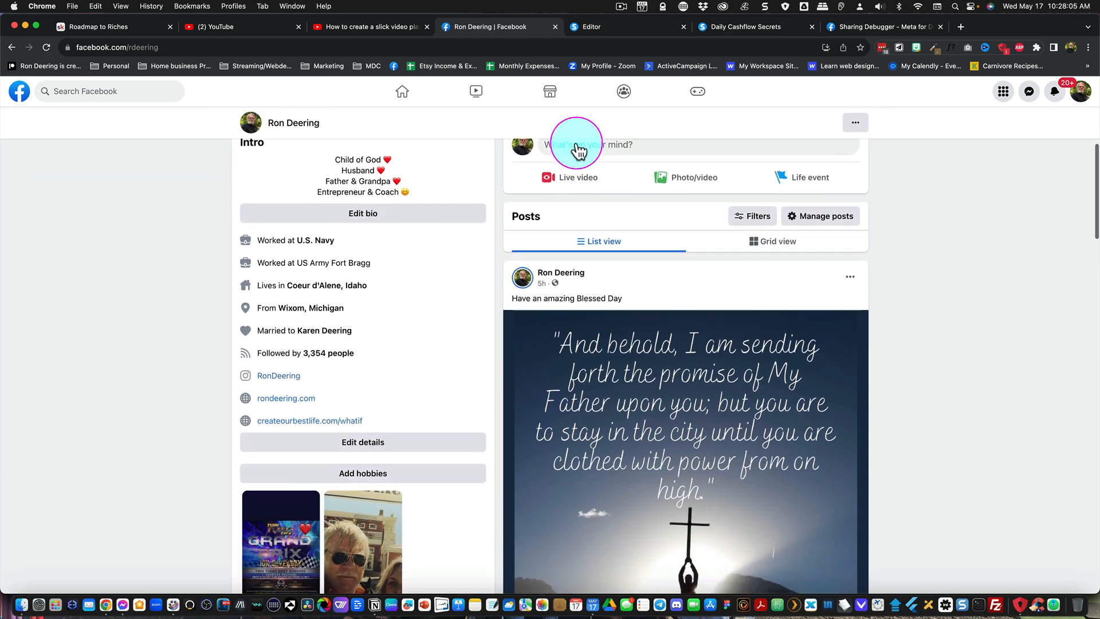
# - Copy the optin link afresh from the live squeeze page and publish it in a new Facebook post
pyautogui.click(576, 140)
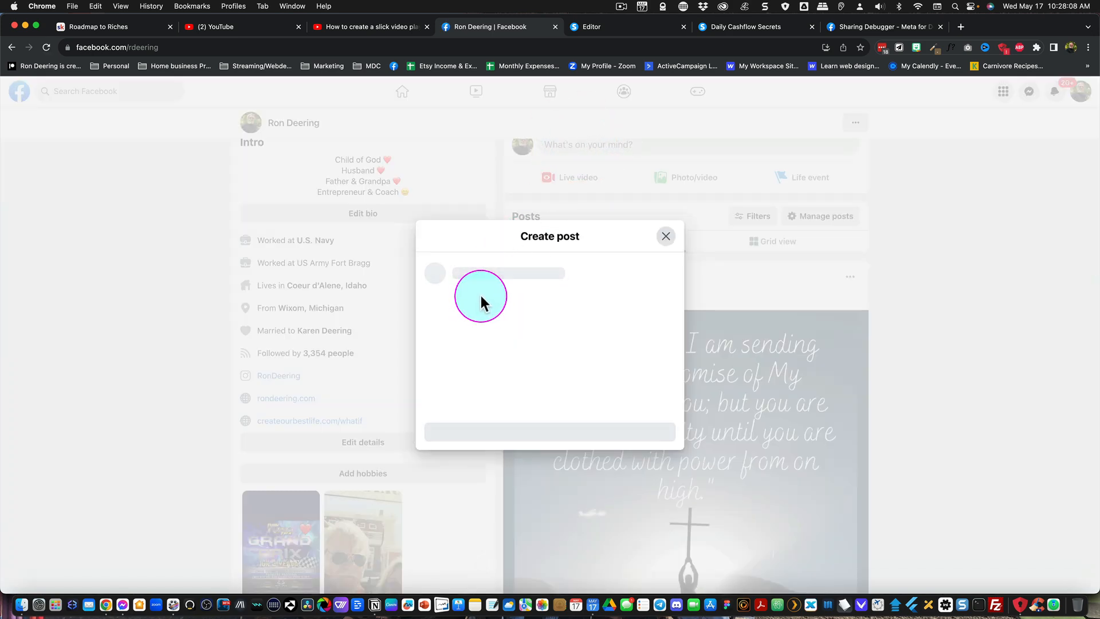
pyautogui.click(762, 33)
pyautogui.click(491, 49)
pyautogui.press('super+c')
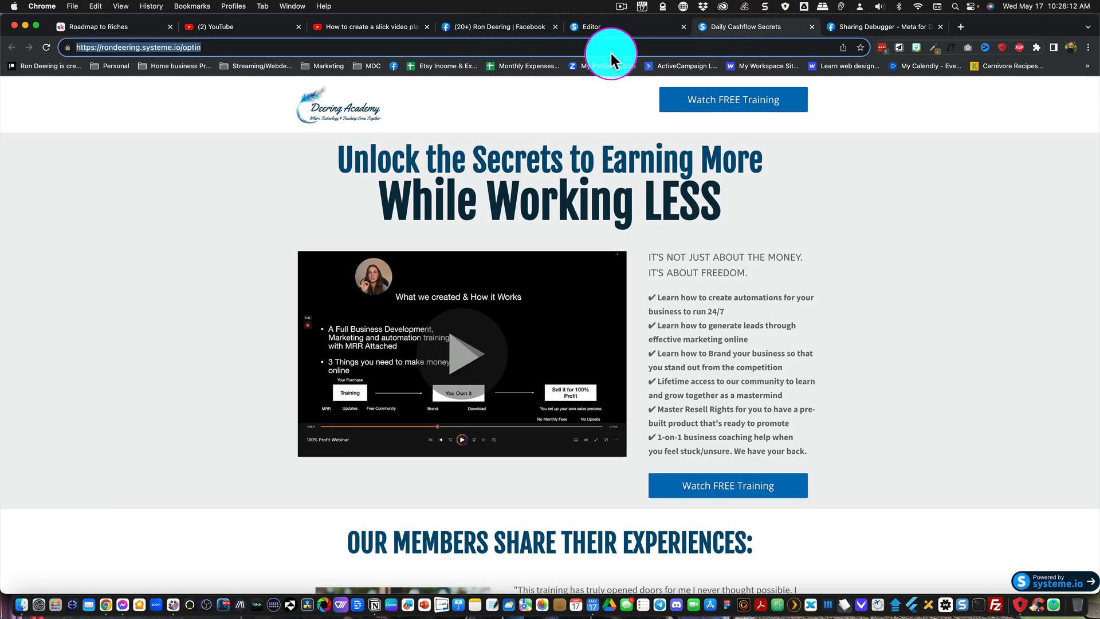
pyautogui.click(519, 22)
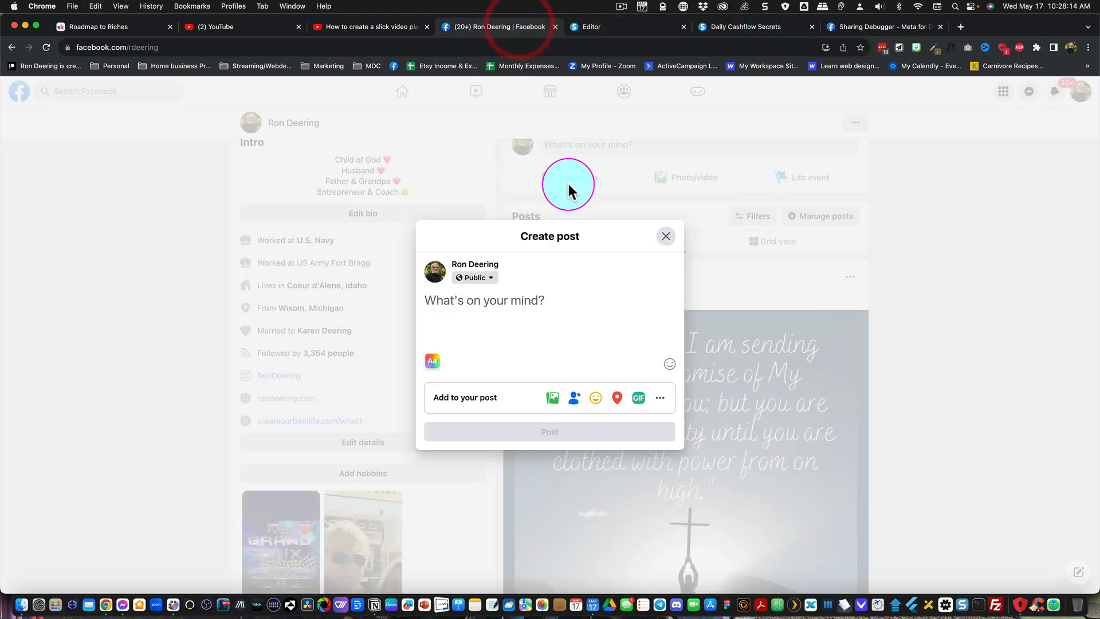
pyautogui.press('super+v')
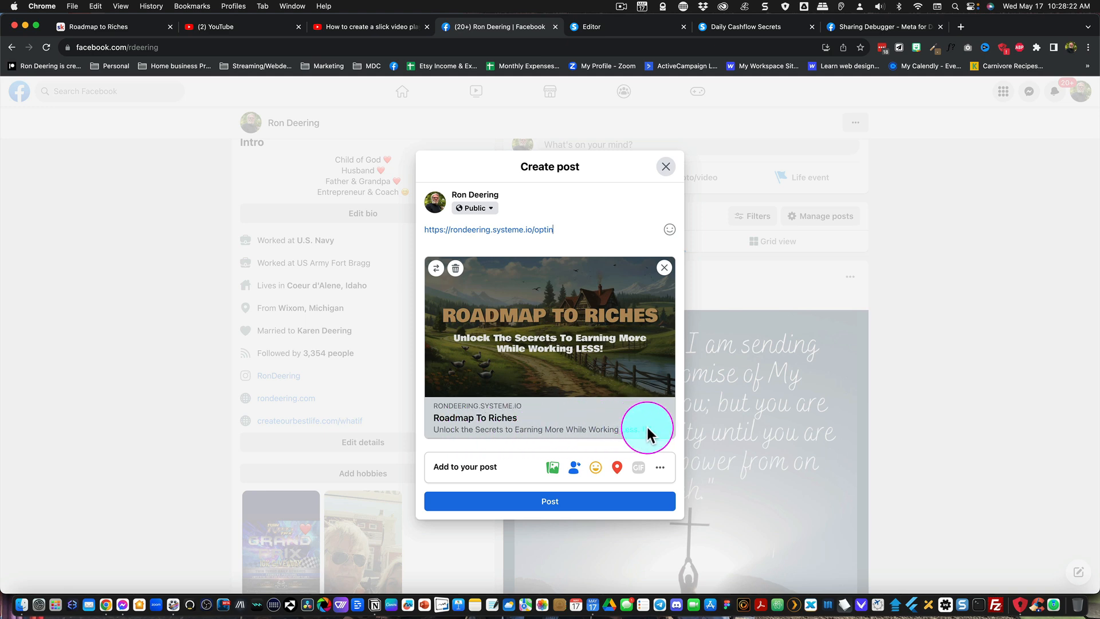
pyautogui.click(569, 504)
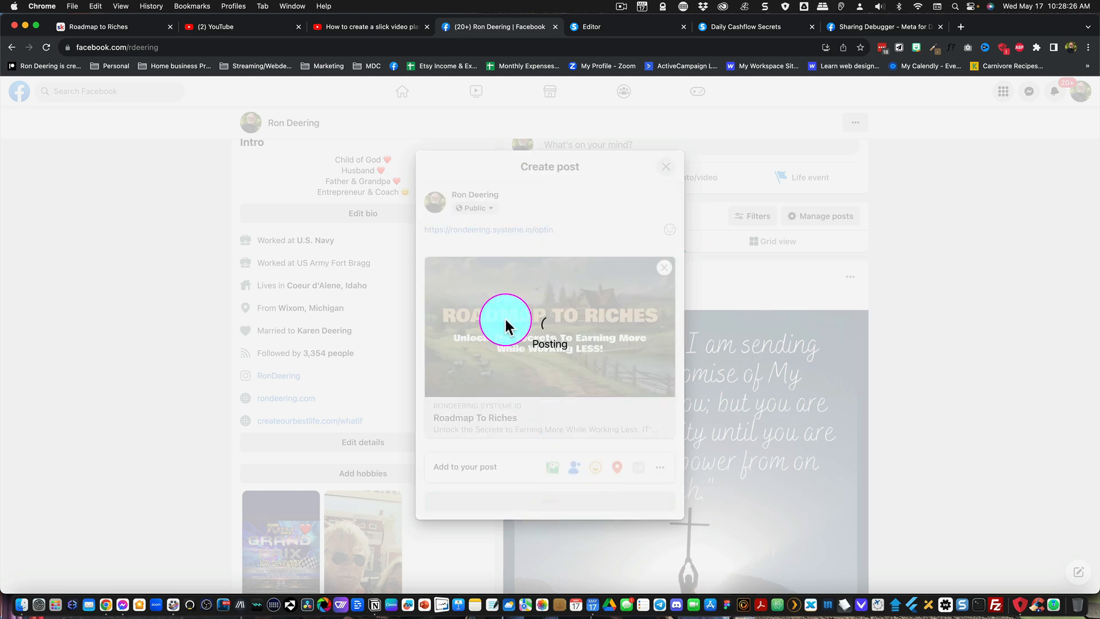
# - Examine the published post's link preview and view the information about its linked content
pyautogui.scroll(-4, 504, 324)
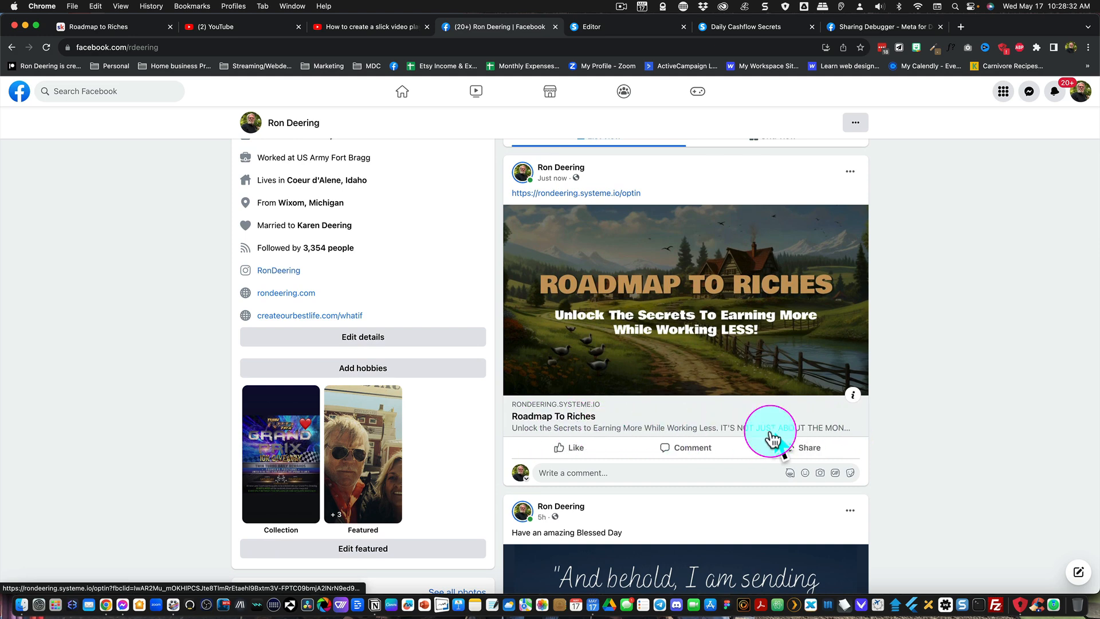
pyautogui.click(853, 394)
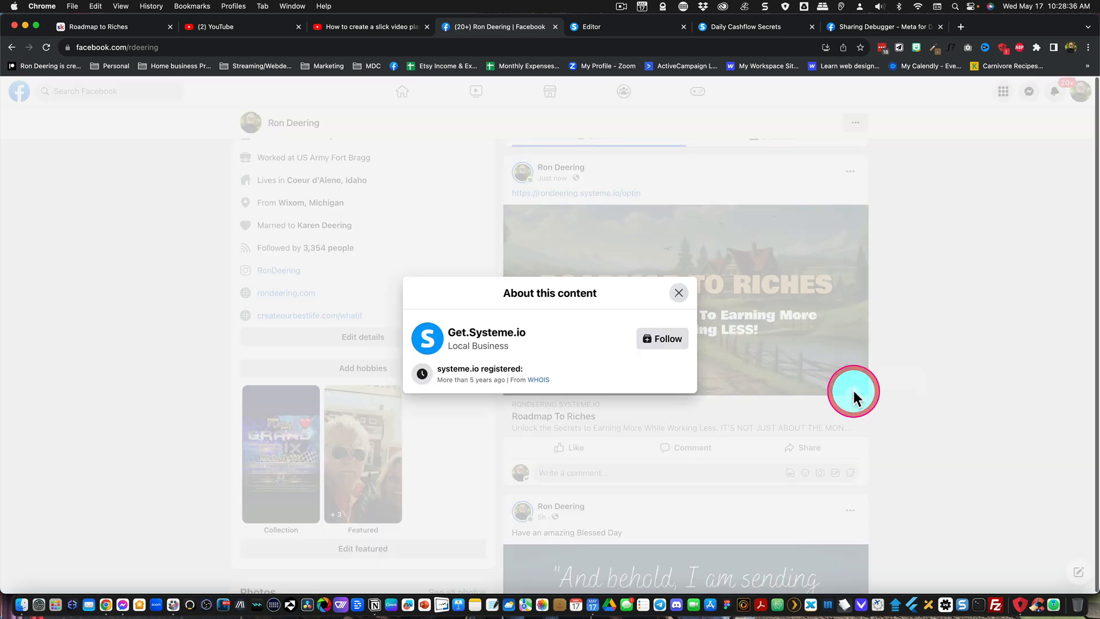
pyautogui.click(678, 292)
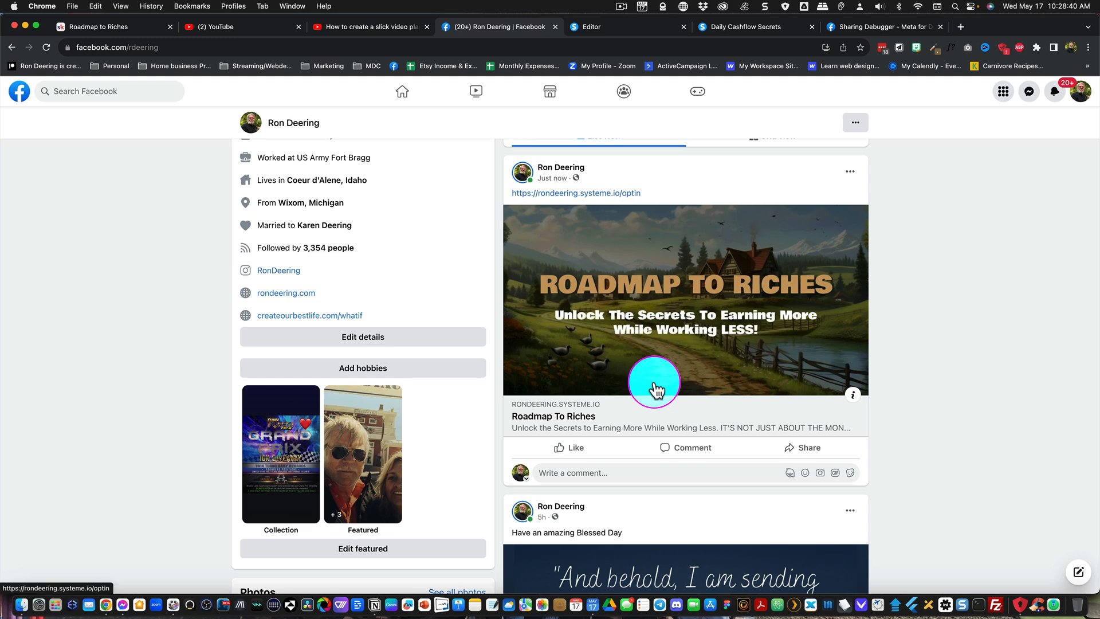
# - Move the published optin link post to the trash and switch back to the Sharing Debugger
pyautogui.click(851, 173)
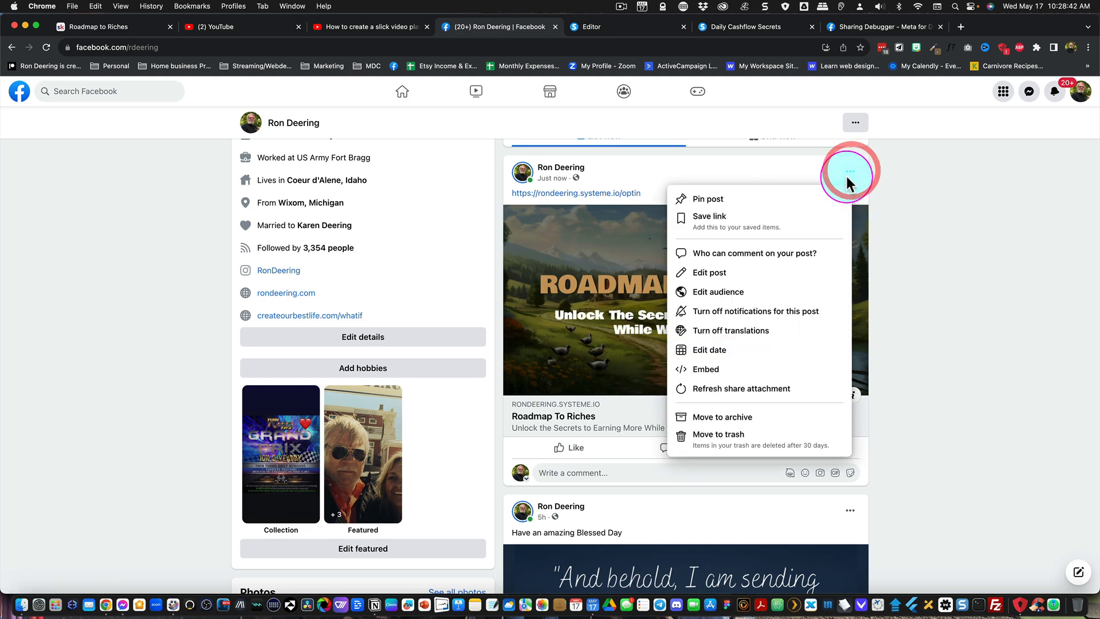
pyautogui.click(716, 435)
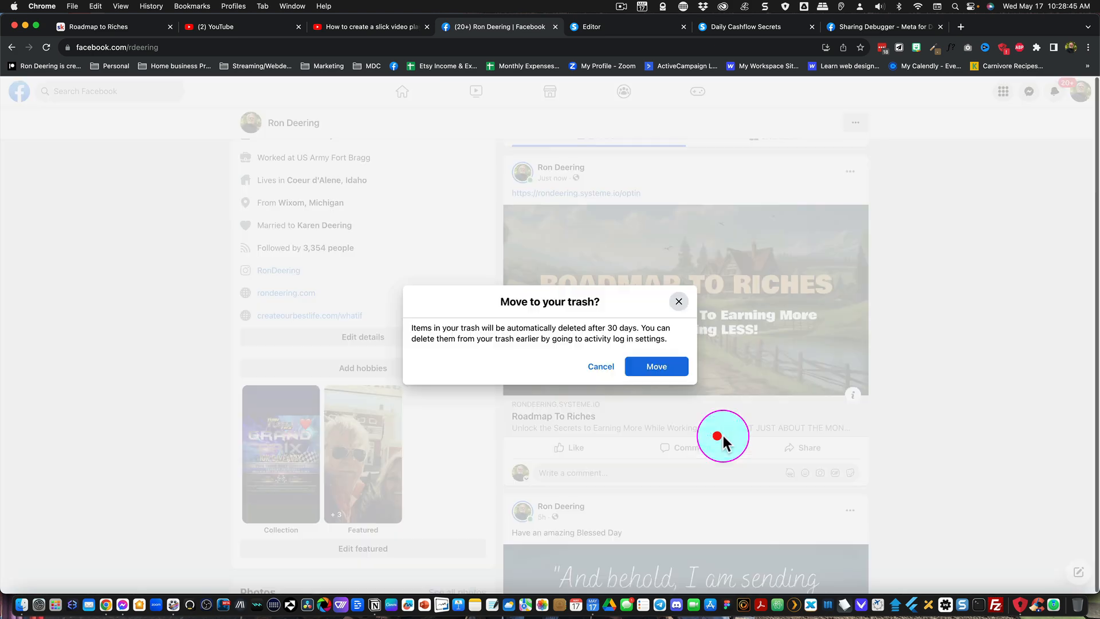
pyautogui.click(640, 368)
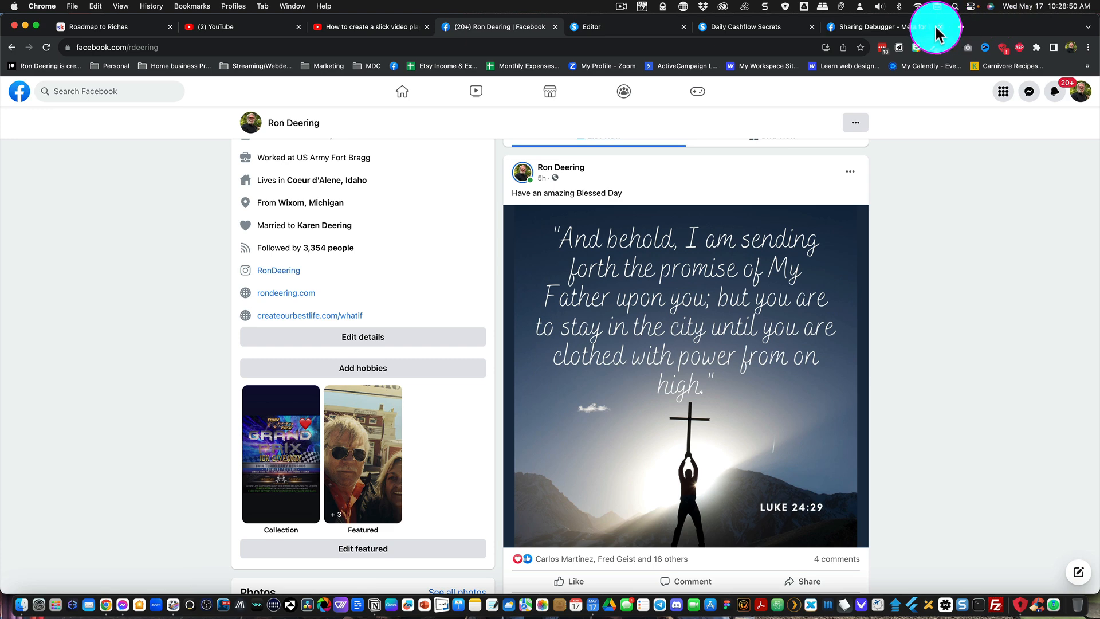
pyautogui.click(885, 26)
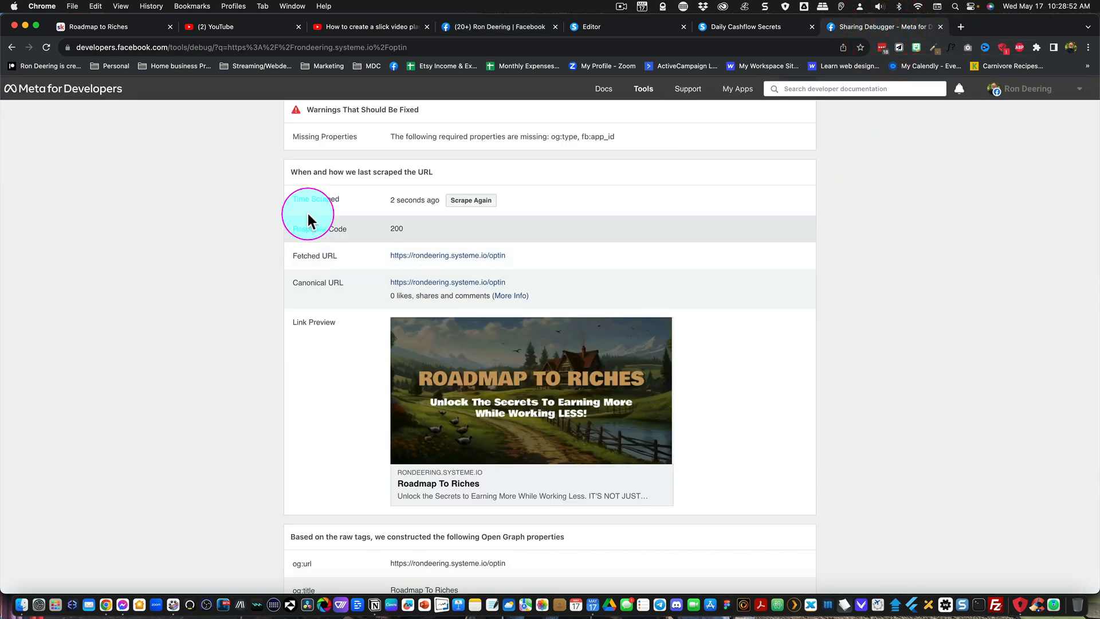